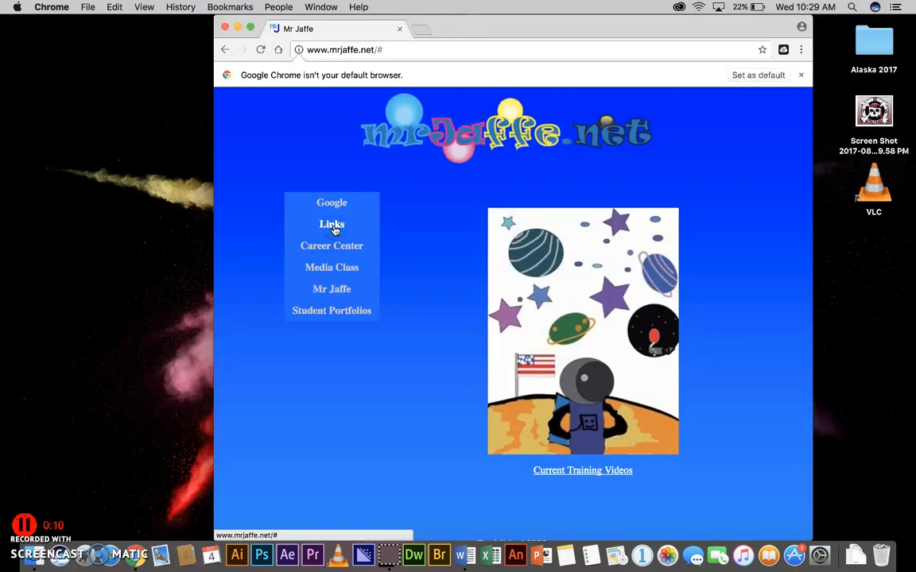
# - Go to the ClassLink launchpad through the site's Links and open the Schoology app from it
pyautogui.click(336, 225)
pyautogui.click(425, 268)
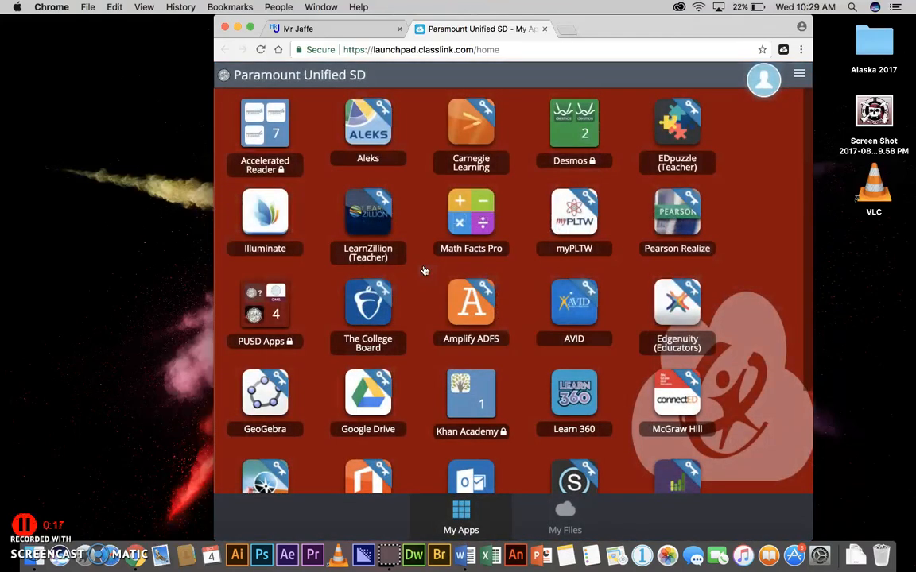
pyautogui.click(406, 276)
pyautogui.scroll(-5, 405, 274)
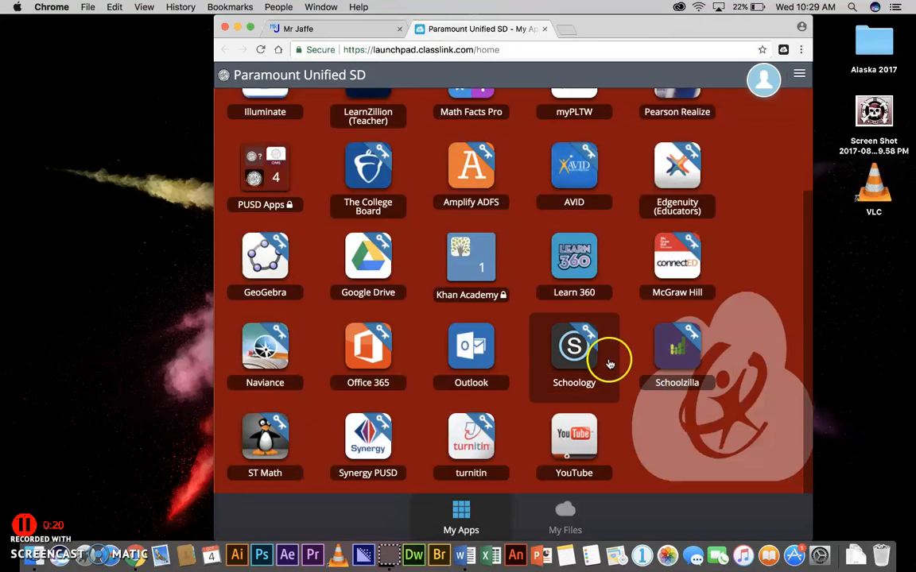
pyautogui.click(585, 353)
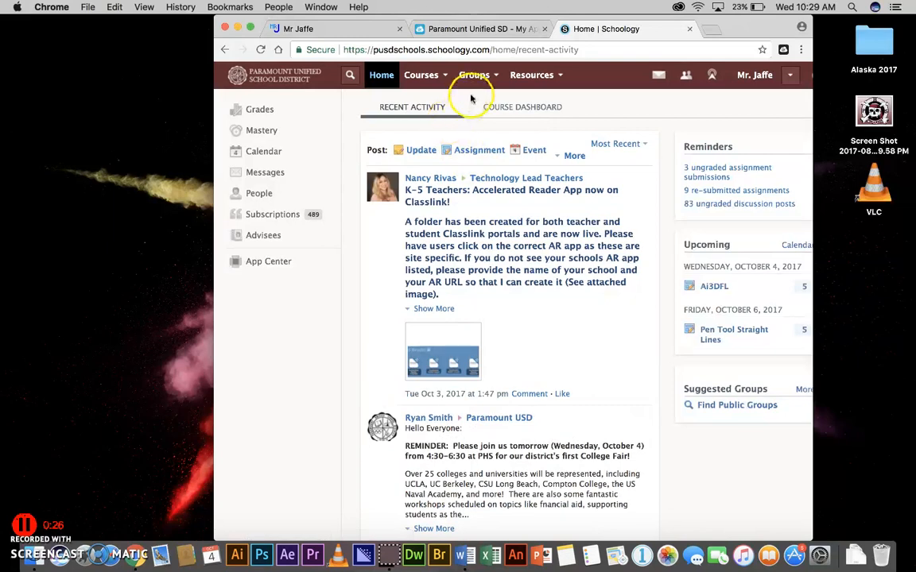
# - Open the Pen Tool Straight Lines assignment in the Unit 2 Graphic Design folder of the personal resources
pyautogui.click(535, 75)
pyautogui.click(541, 80)
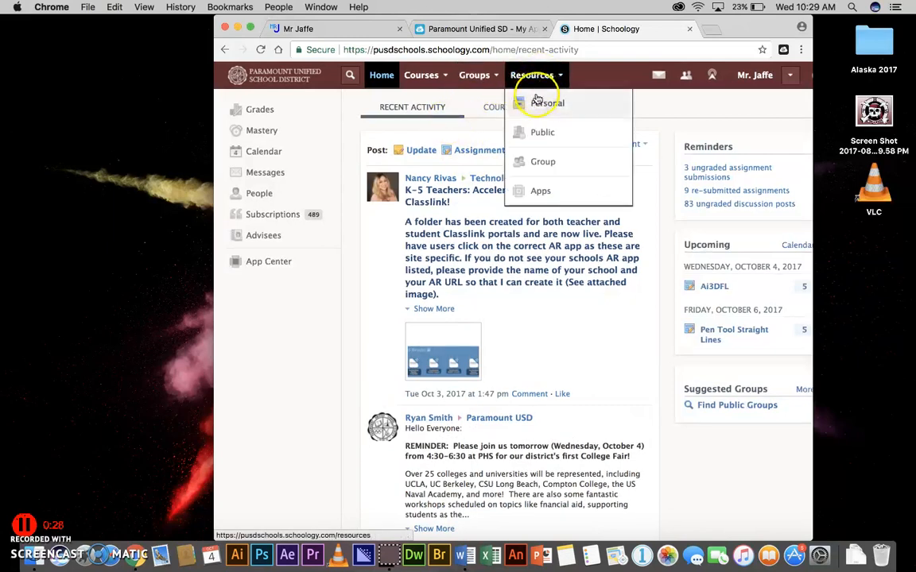
pyautogui.click(537, 101)
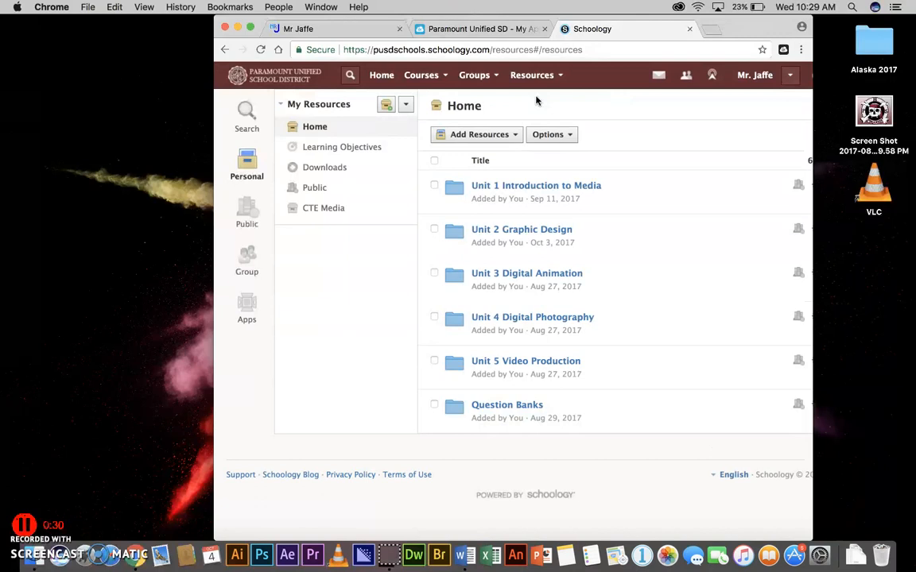
pyautogui.click(522, 230)
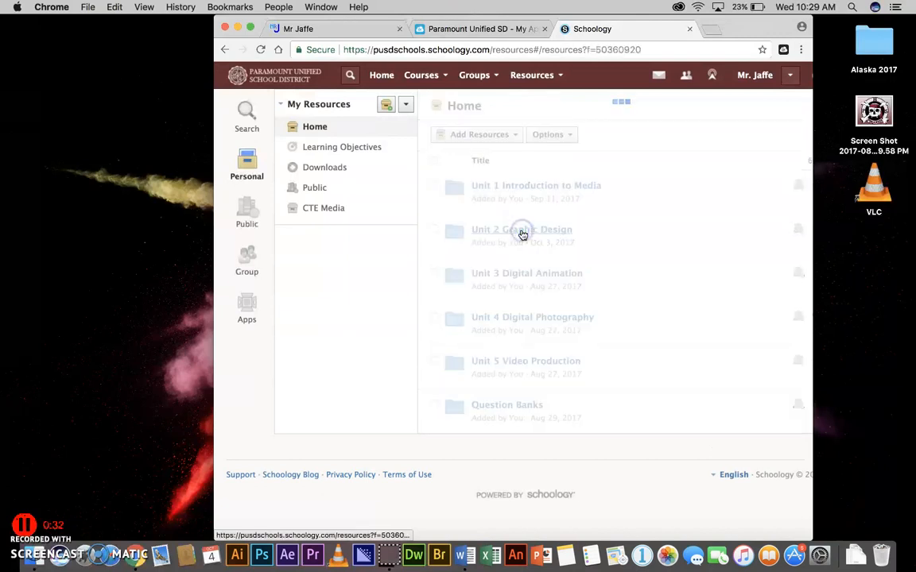
pyautogui.scroll(-15, 523, 236)
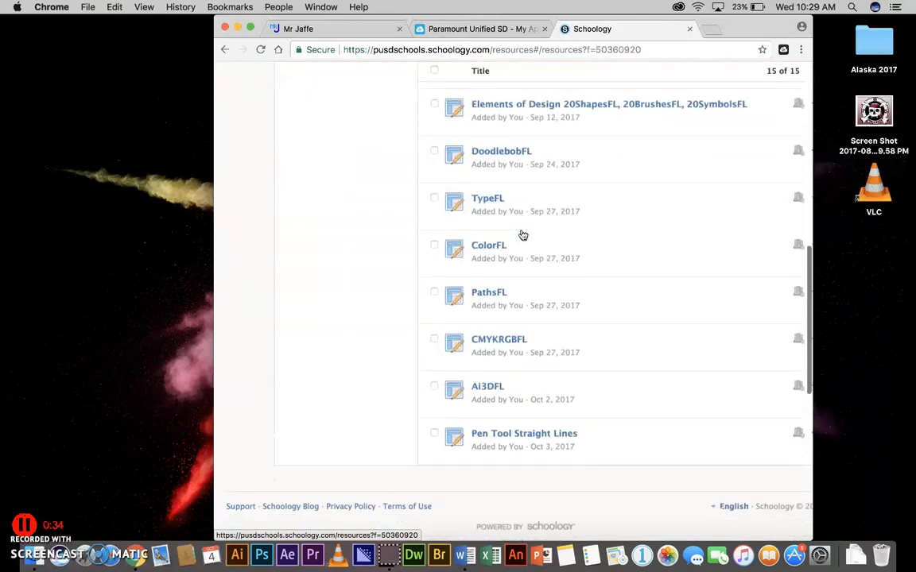
pyautogui.click(525, 476)
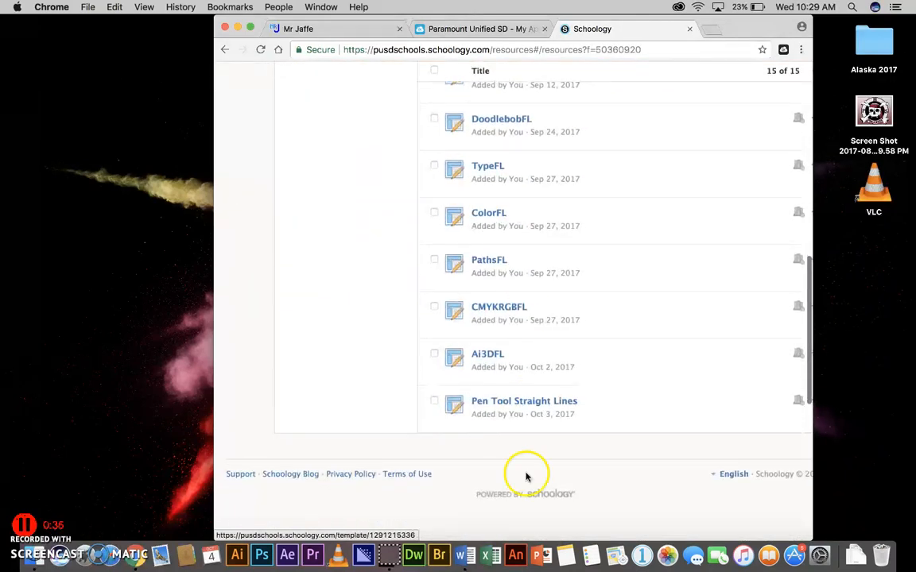
pyautogui.click(514, 403)
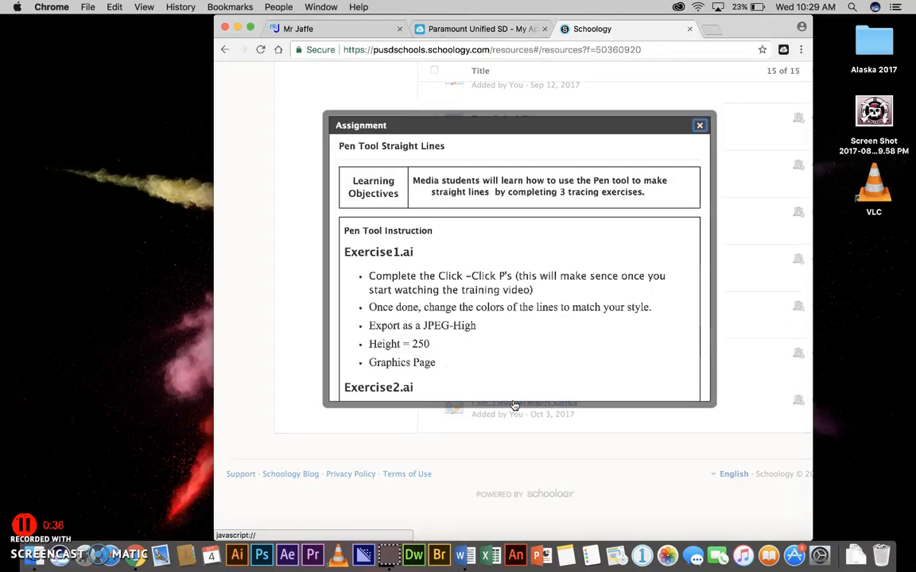
# - Download the assignment's attached file exercise1.ai and open it in Illustrator
pyautogui.scroll(-10, 514, 405)
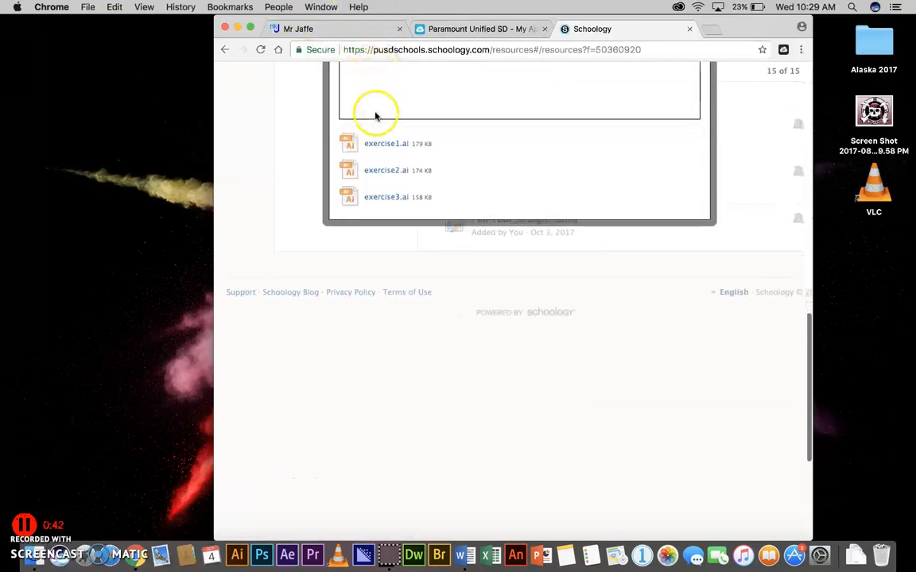
pyautogui.click(380, 143)
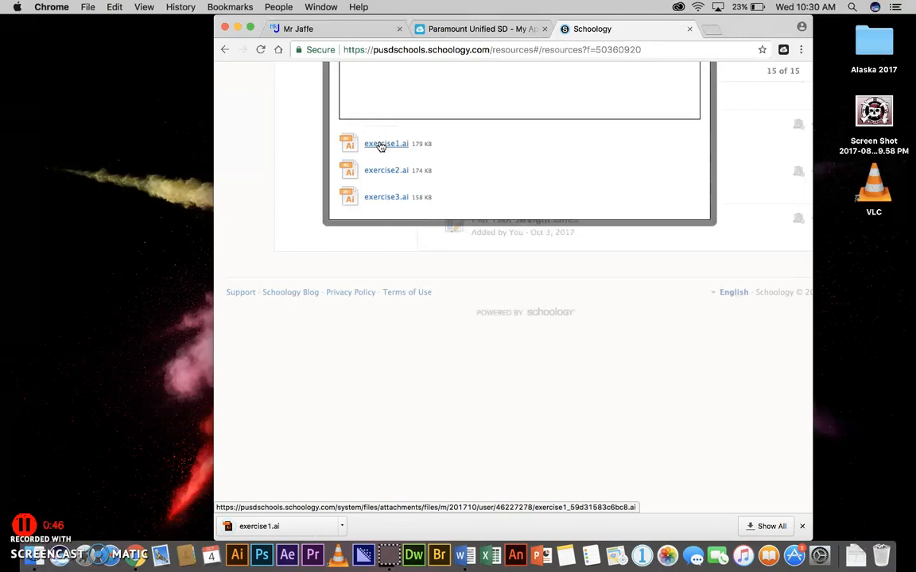
pyautogui.click(277, 526)
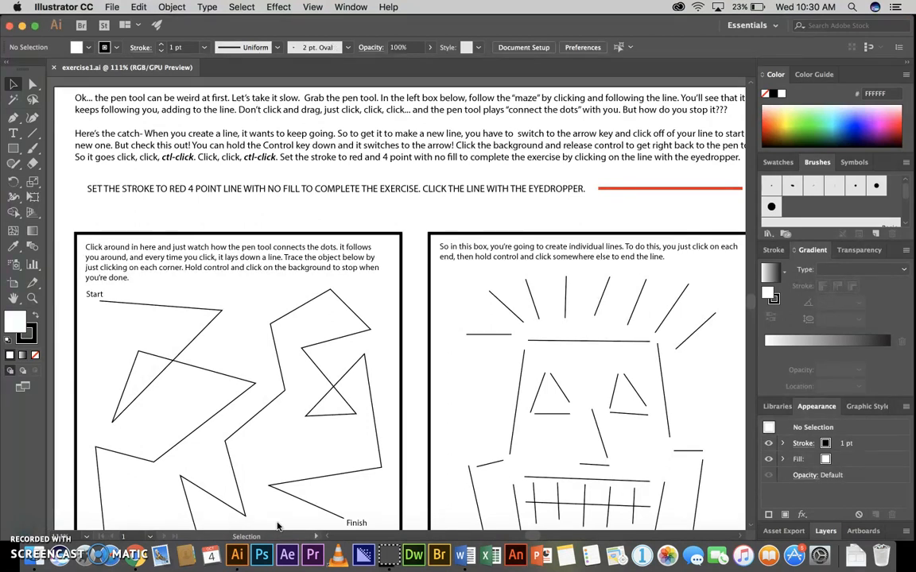
# - Arrange the tools in a single column and sample the red example line with the Eyedropper for a 4 pt red stroke and no fill
pyautogui.press('super+0')
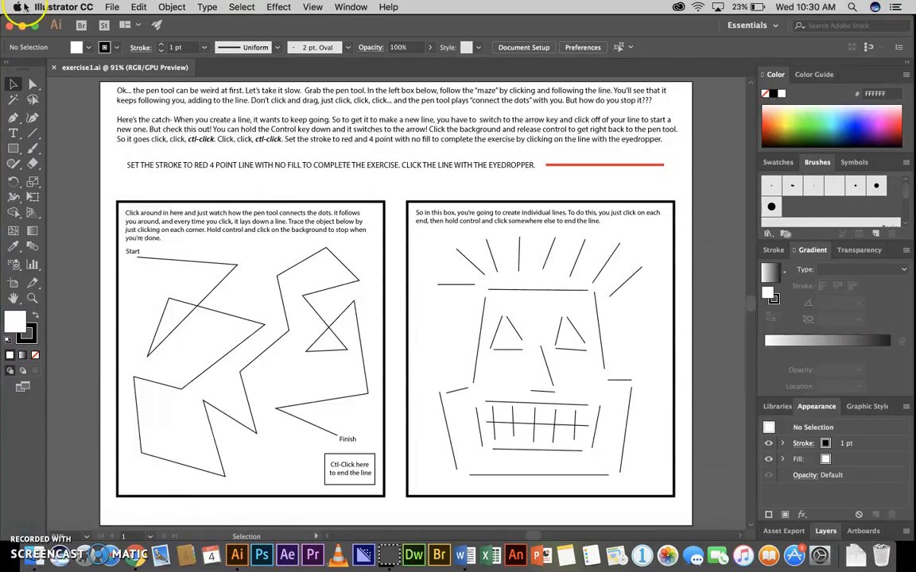
pyautogui.click(4, 65)
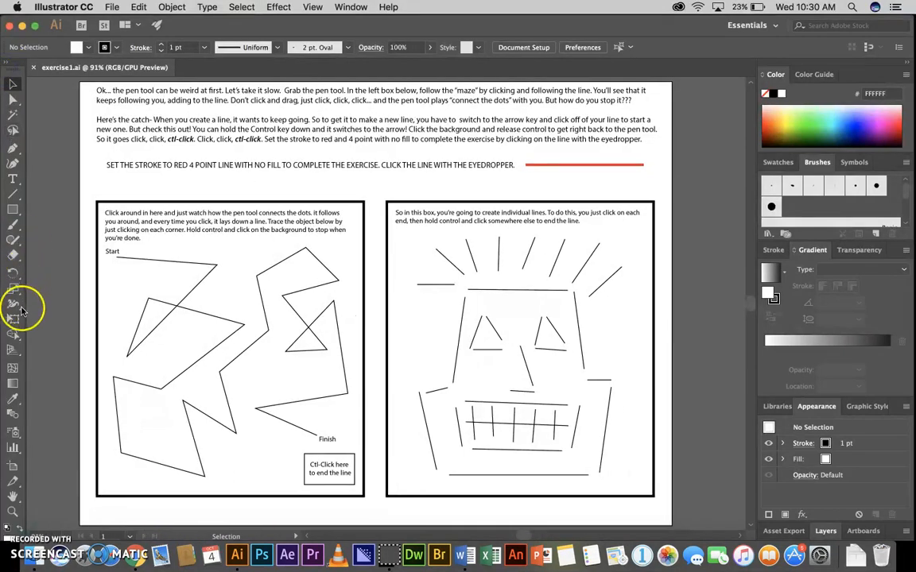
pyautogui.click(14, 400)
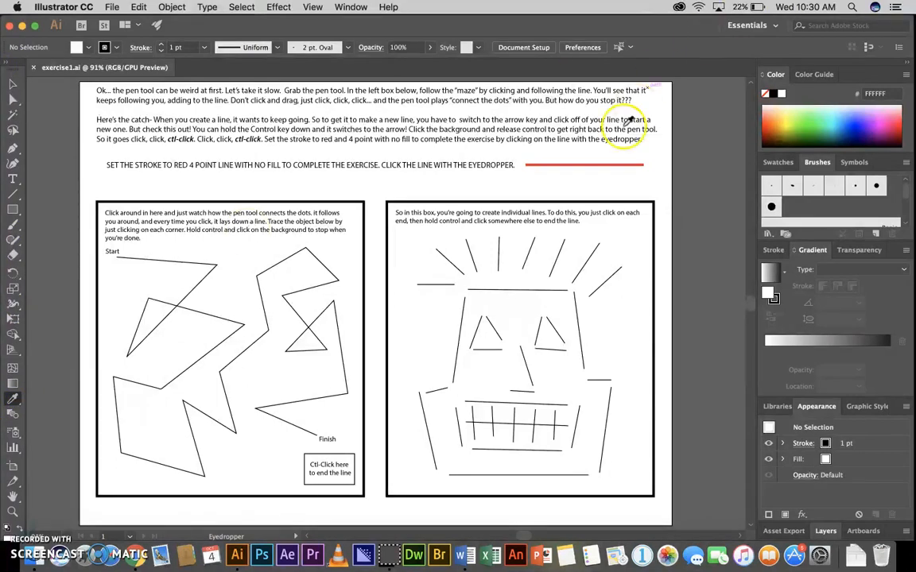
pyautogui.click(580, 164)
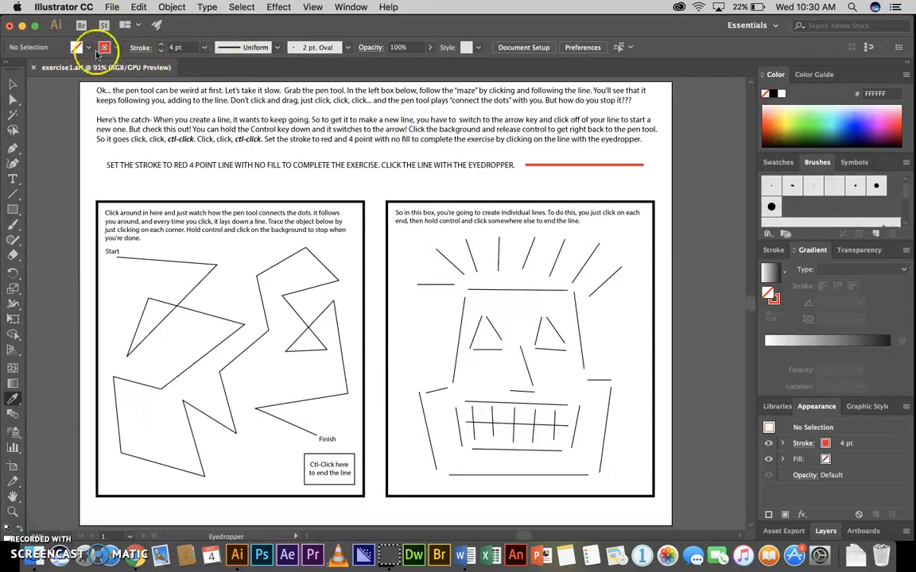
# - Trace the maze beneath the connect-the-dots instructions with straight Pen tool segments, placing an anchor at each corner from Start toward Finish
pyautogui.click(15, 150)
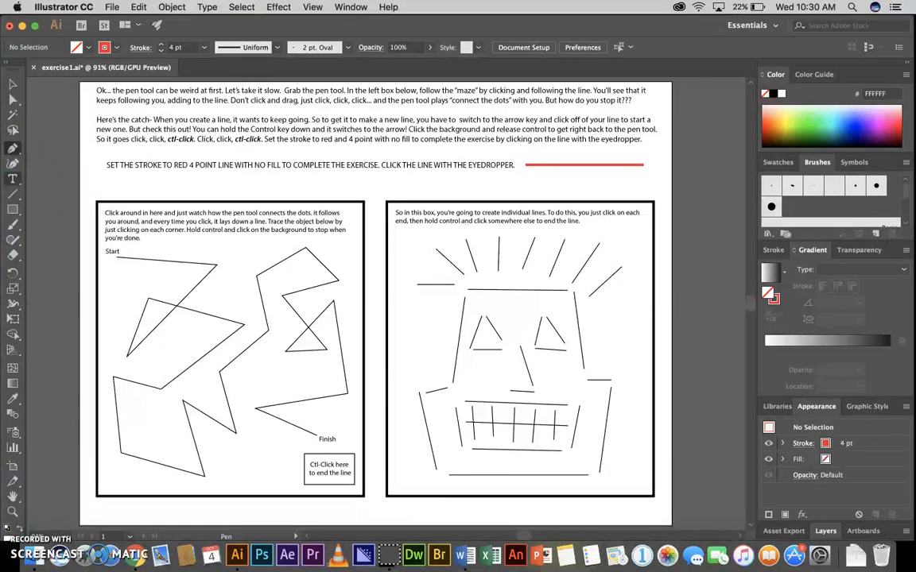
pyautogui.click(116, 257)
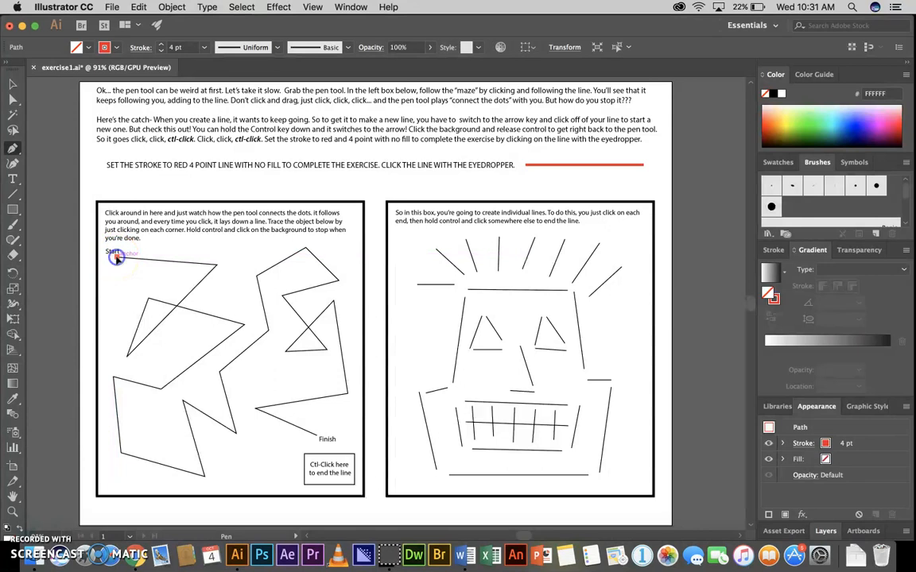
pyautogui.click(217, 264)
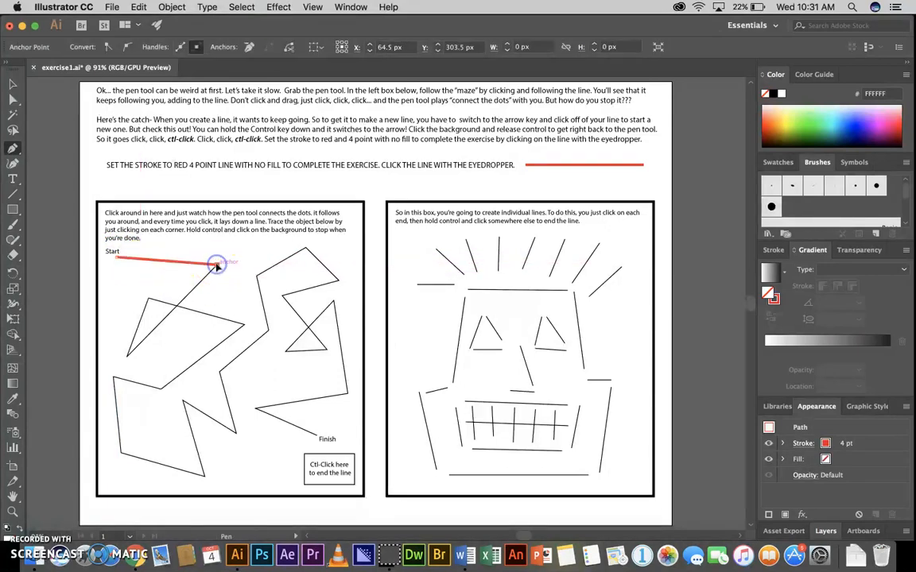
pyautogui.click(127, 355)
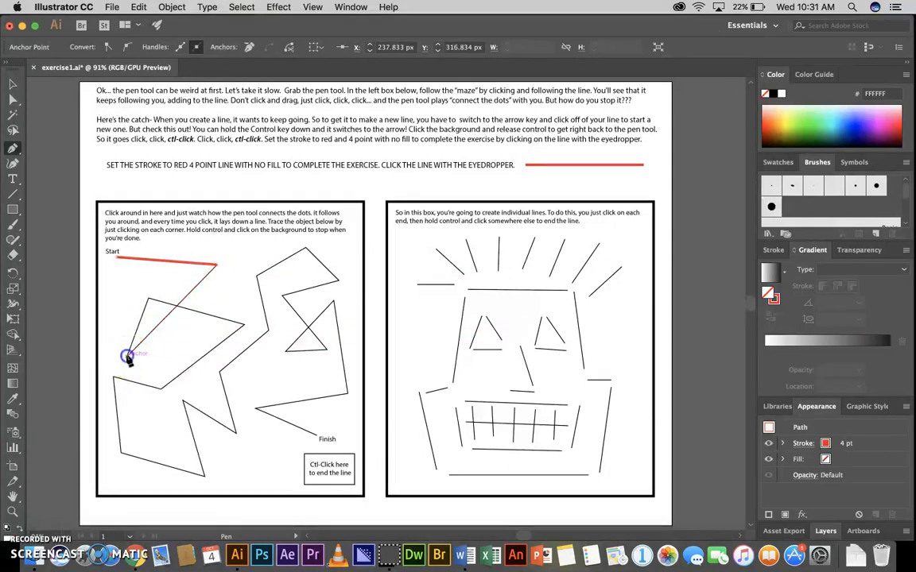
pyautogui.click(148, 300)
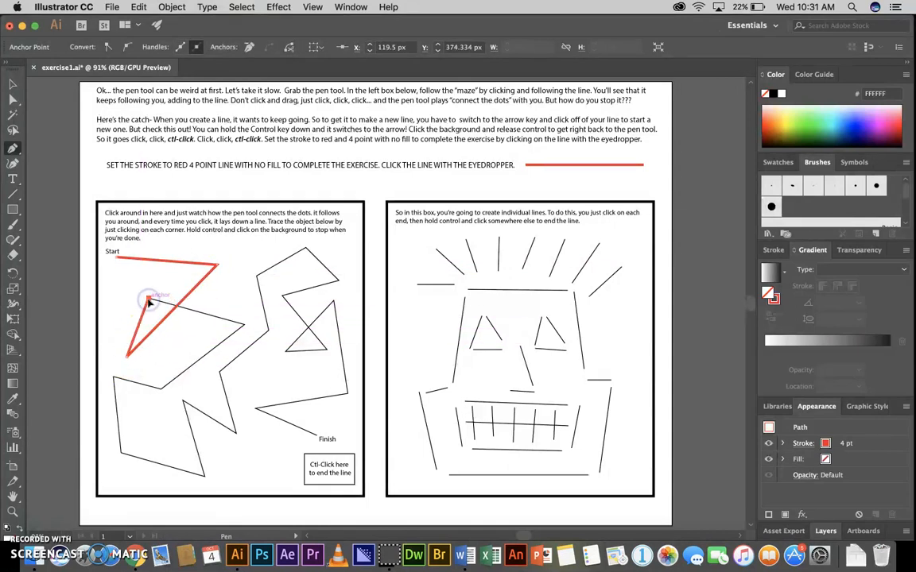
pyautogui.click(245, 324)
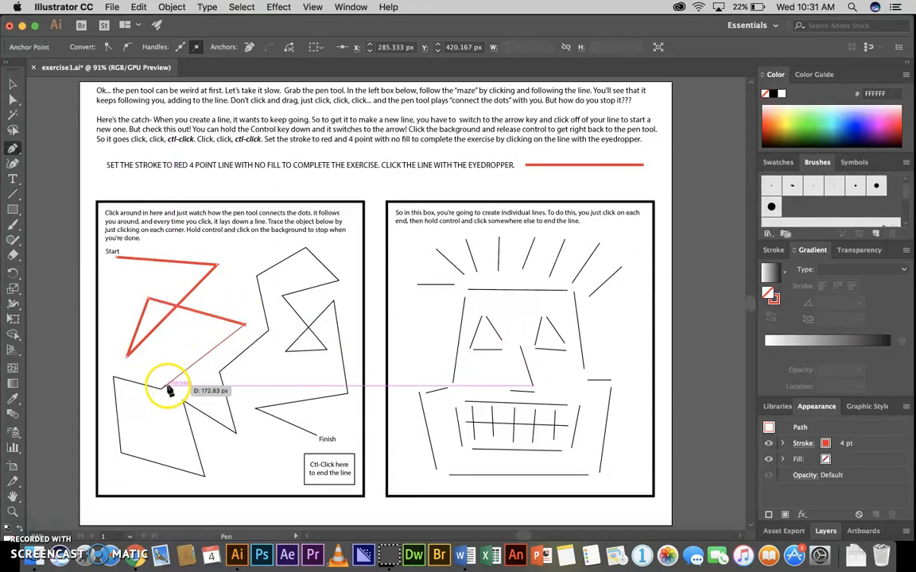
pyautogui.click(163, 389)
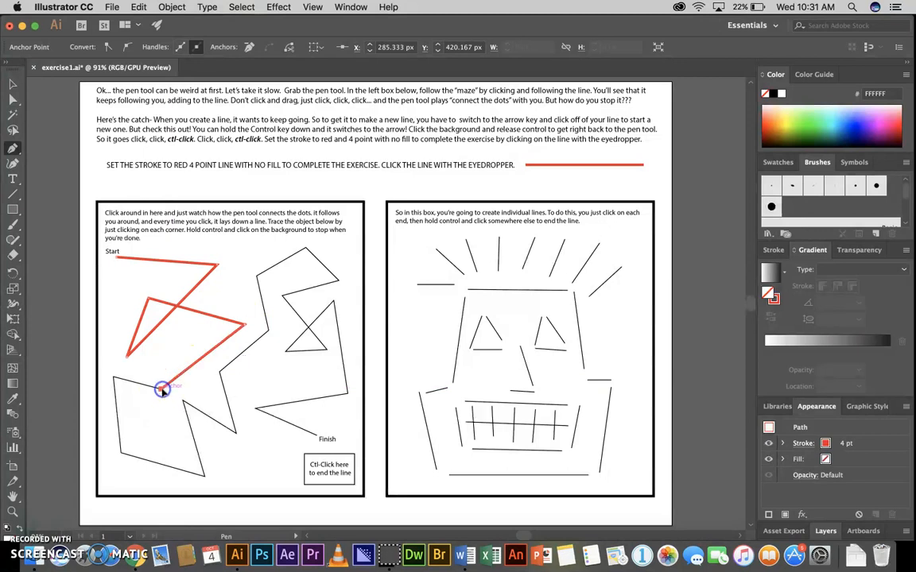
pyautogui.click(113, 376)
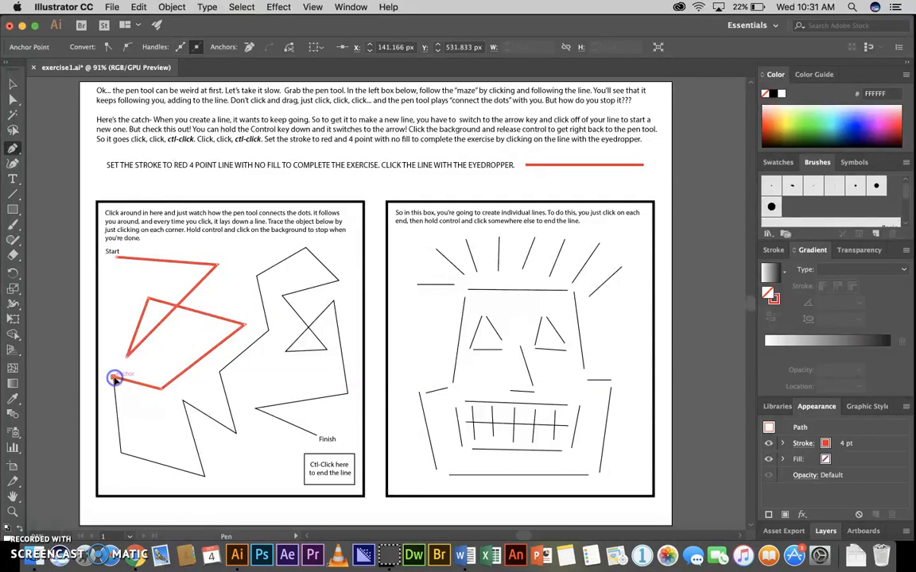
pyautogui.click(120, 452)
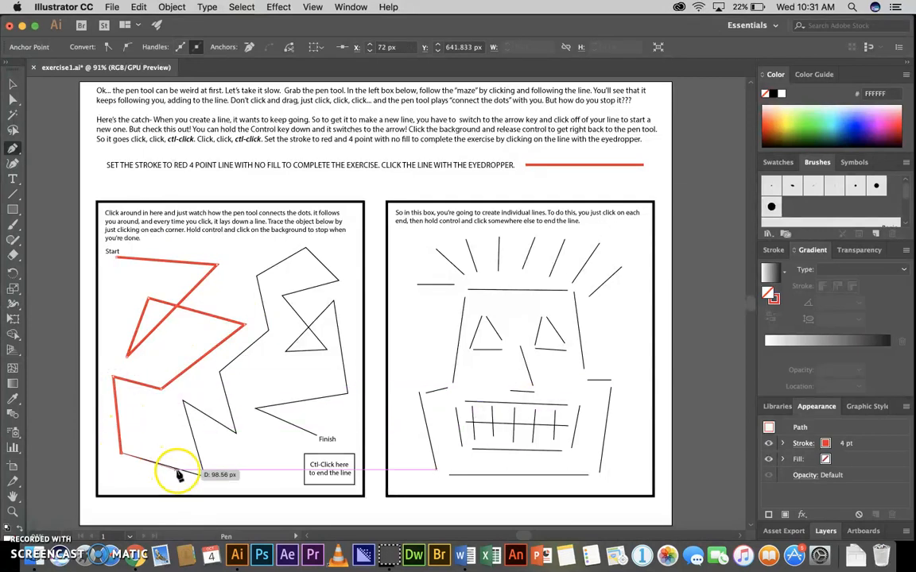
pyautogui.click(205, 474)
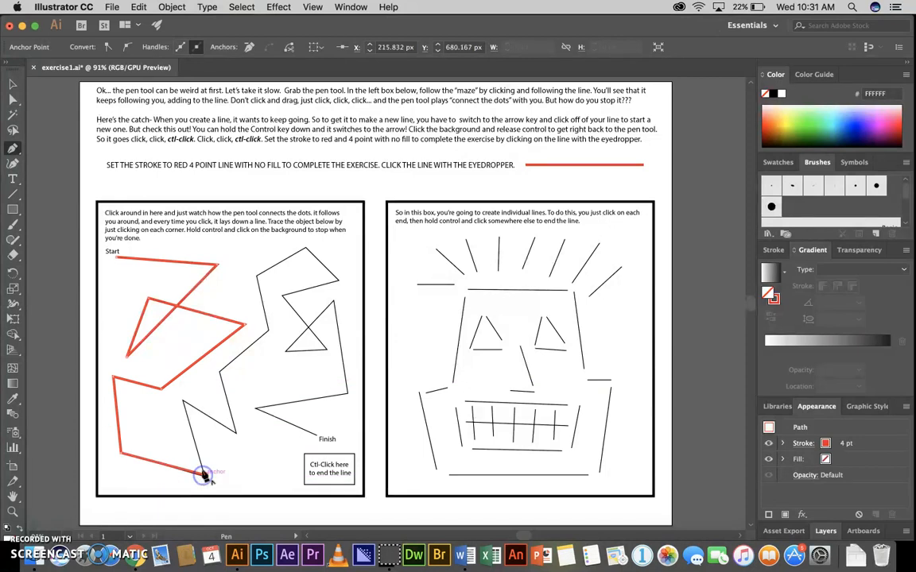
pyautogui.click(183, 401)
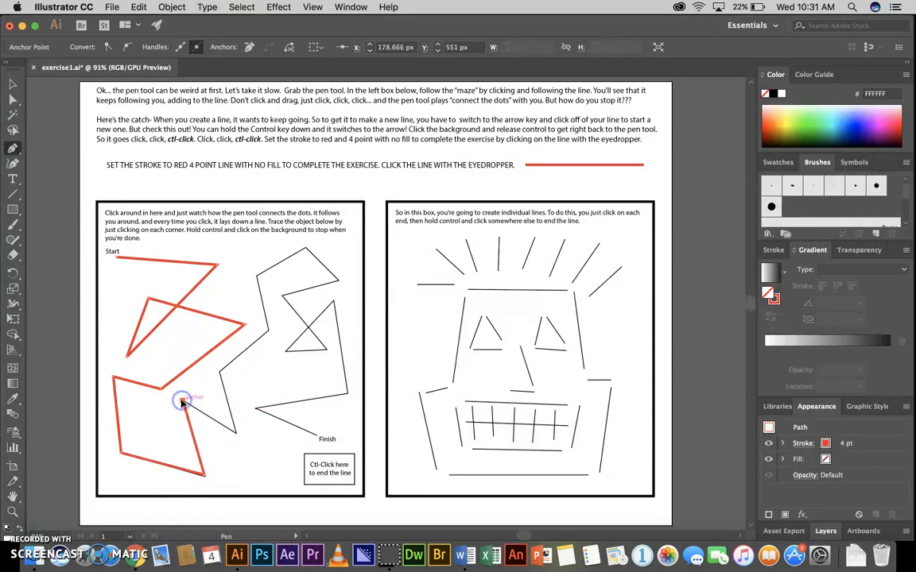
pyautogui.click(236, 434)
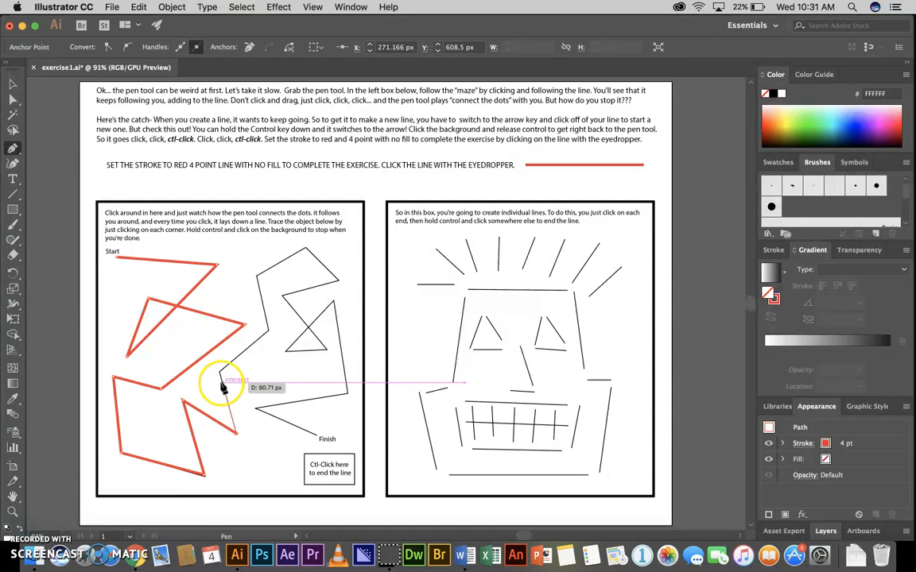
pyautogui.click(221, 372)
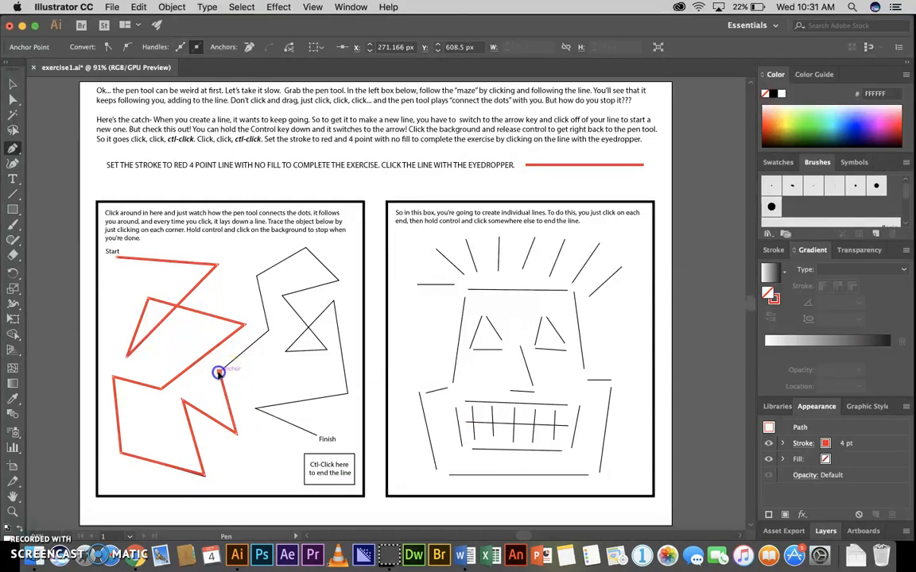
pyautogui.click(269, 330)
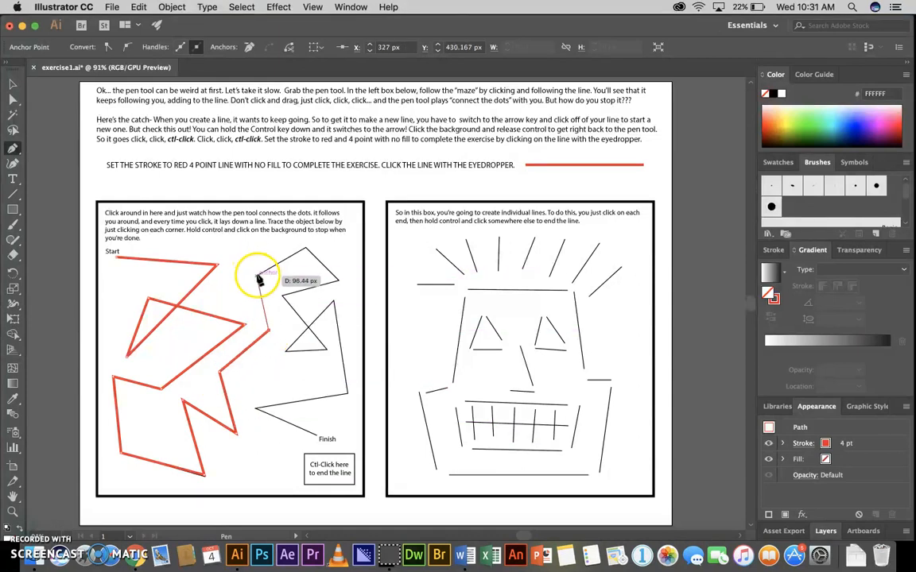
pyautogui.click(256, 275)
pyautogui.click(305, 249)
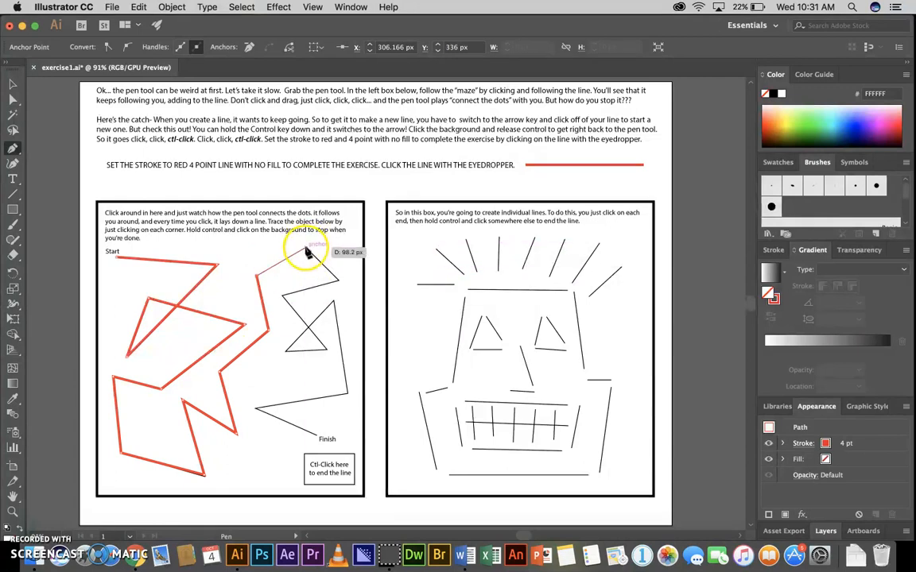
pyautogui.click(338, 279)
pyautogui.click(282, 297)
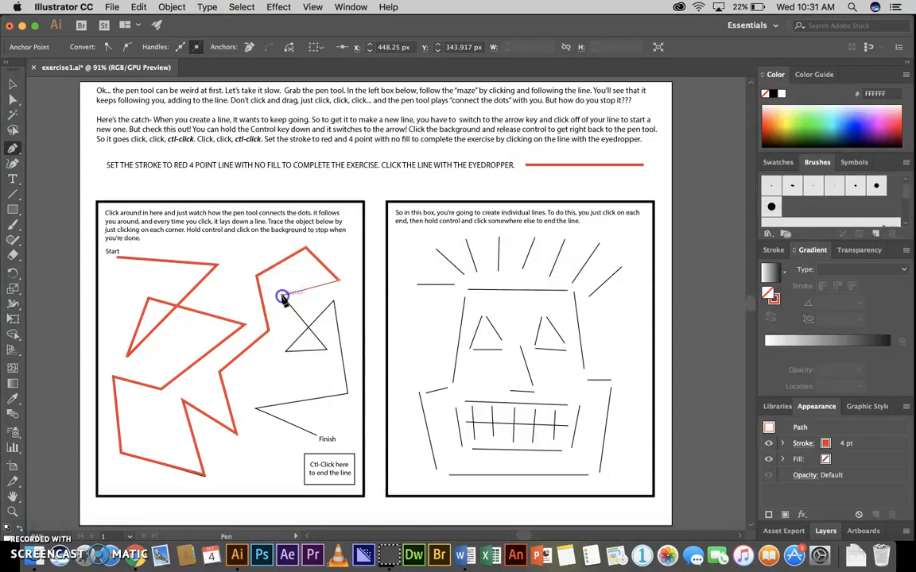
pyautogui.click(324, 347)
pyautogui.click(280, 350)
pyautogui.click(322, 332)
pyautogui.click(334, 303)
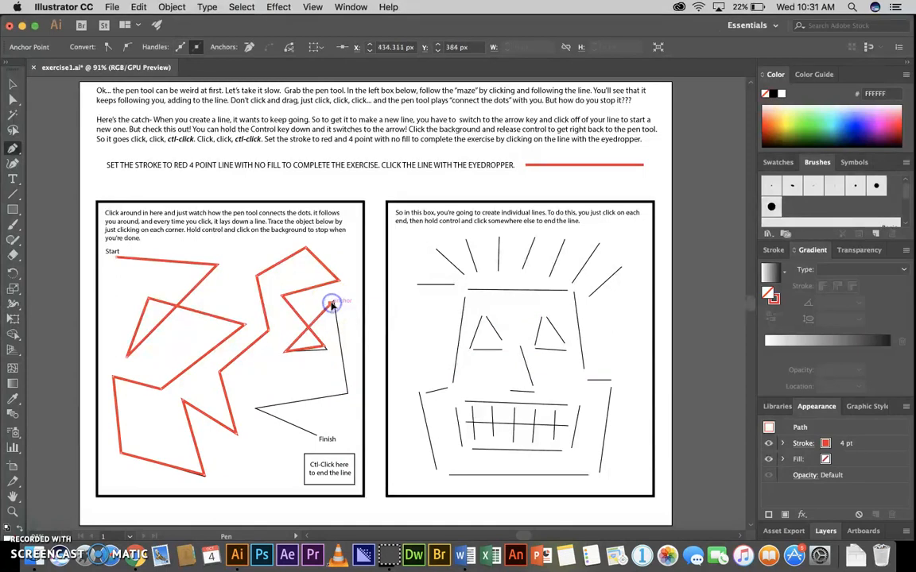
pyautogui.click(347, 393)
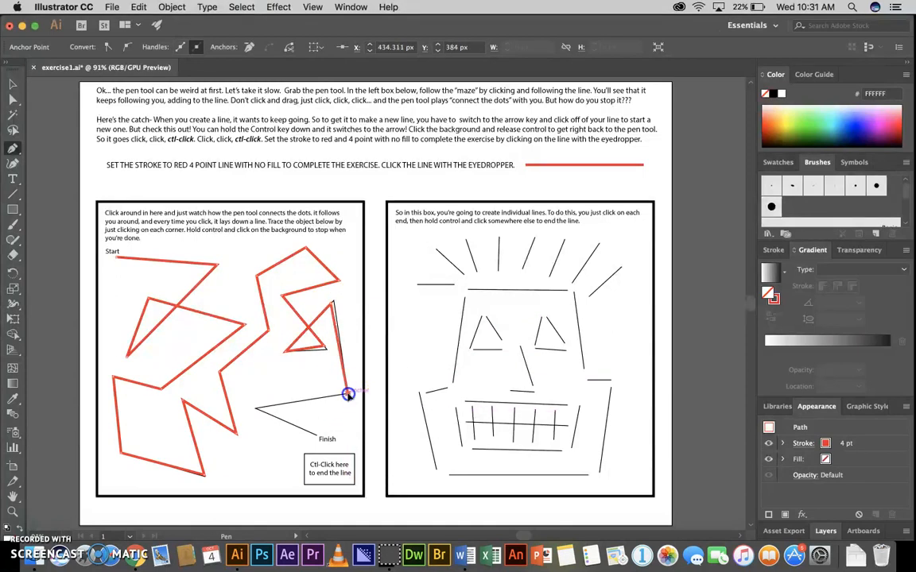
pyautogui.click(255, 409)
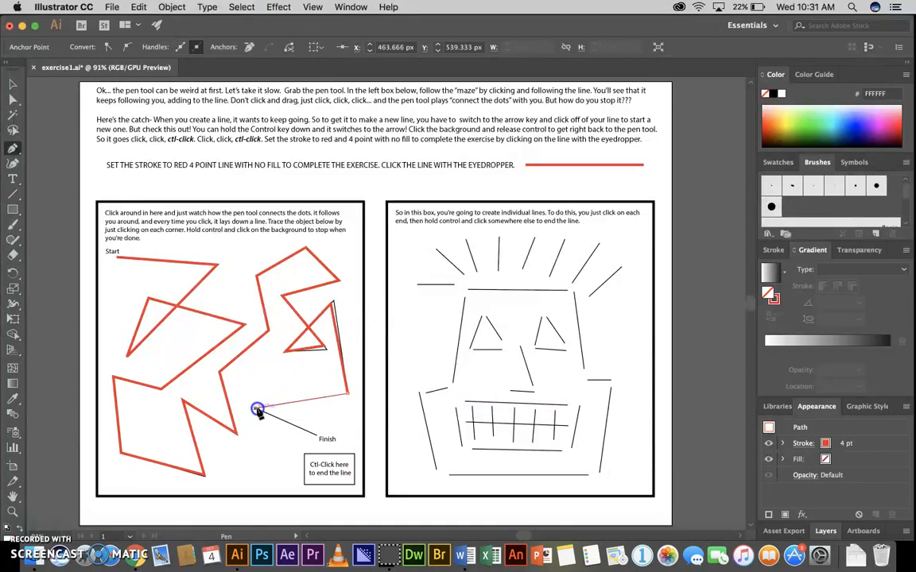
# - Place the last anchor of the maze trace at Finish and end the path
pyautogui.click(317, 441)
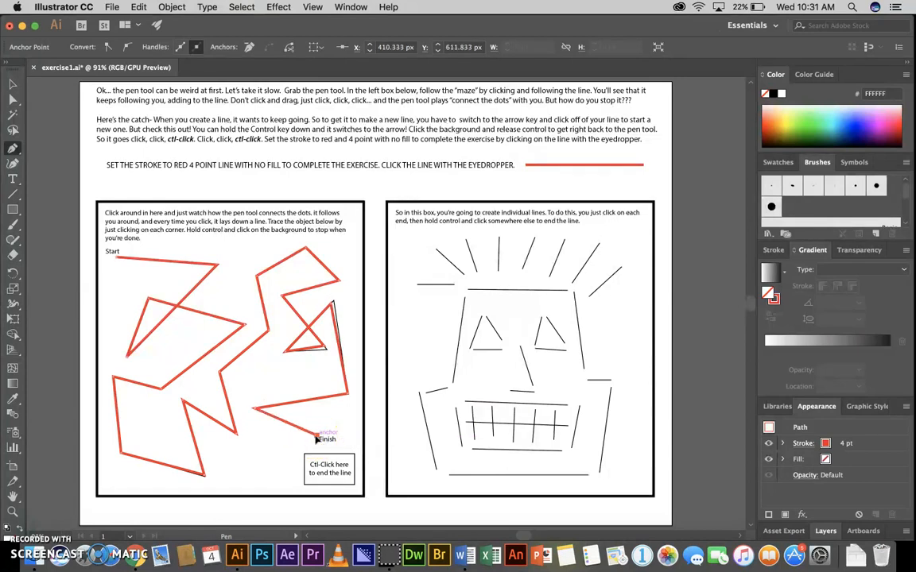
pyautogui.keyDown('ctrl'); pyautogui.click(283, 459); pyautogui.keyUp('ctrl')
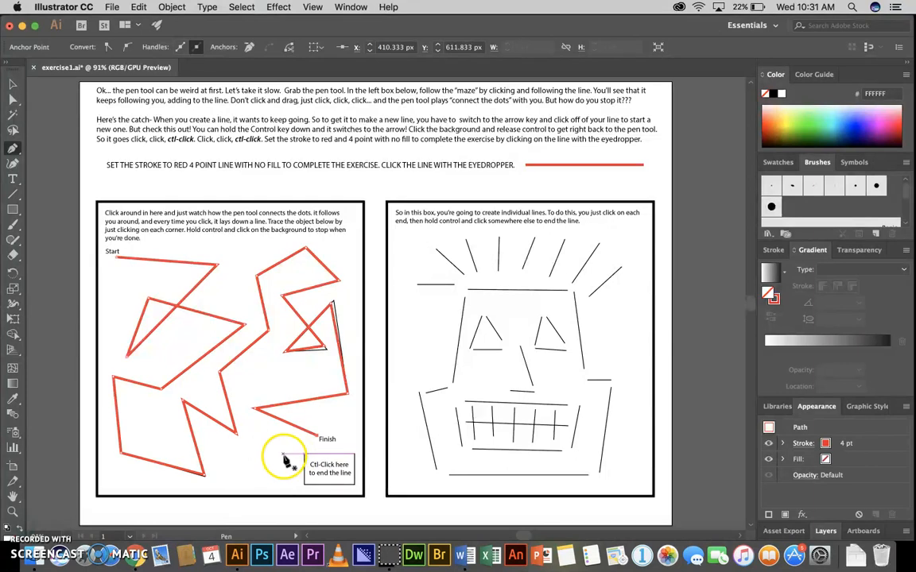
# - Move the two misaligned corner anchors of the traced maze's small crossed triangle toward the black guide corners with Direct Selection
pyautogui.click(13, 100)
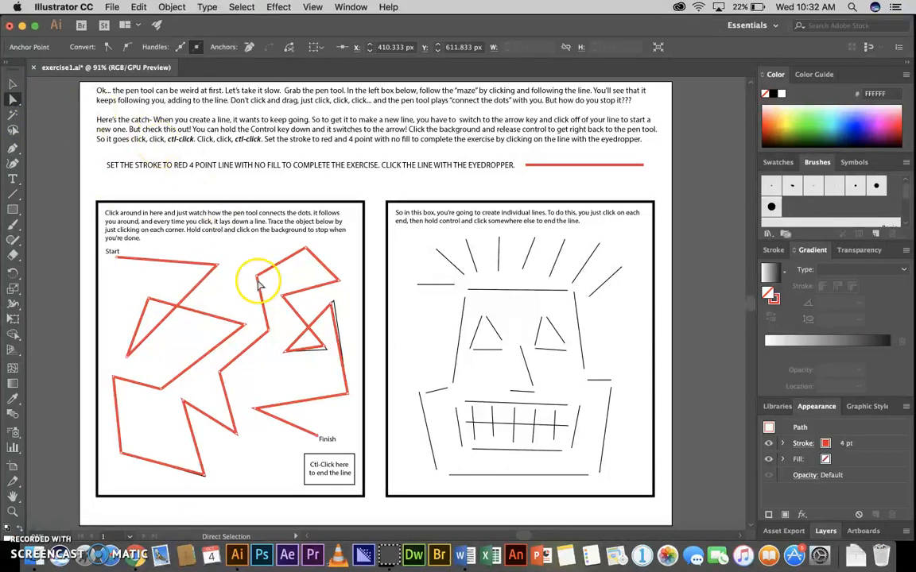
pyautogui.click(266, 378)
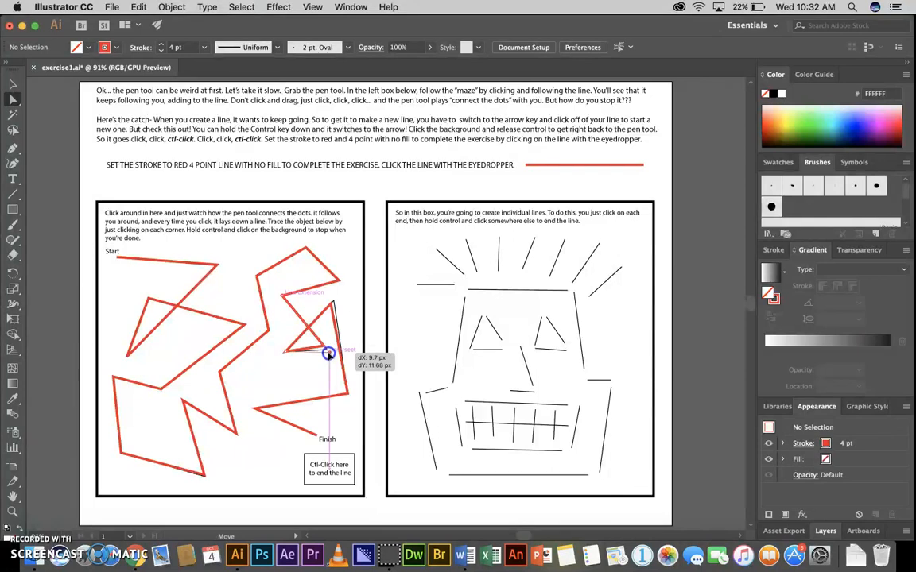
pyautogui.keyDown('ctrl'); pyautogui.click(327, 352); pyautogui.keyUp('ctrl')
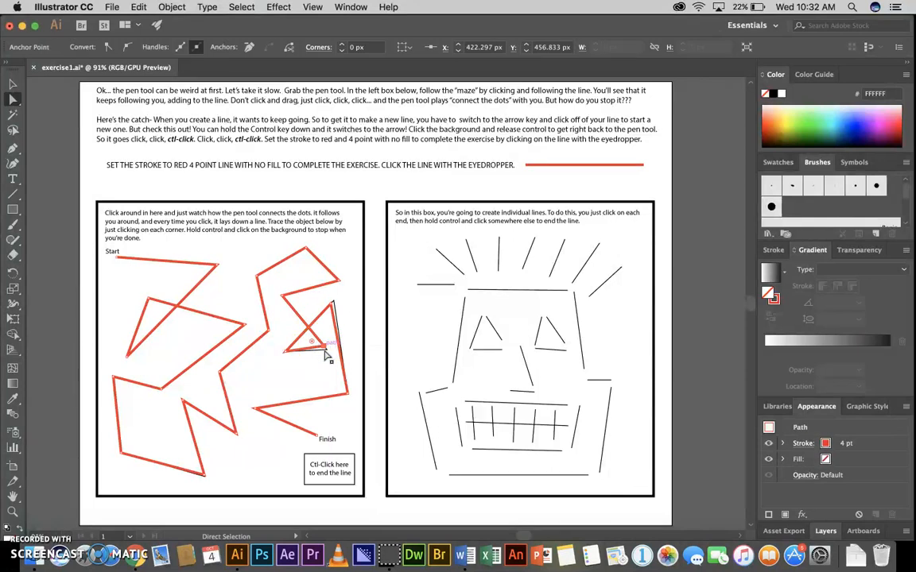
pyautogui.click(325, 352)
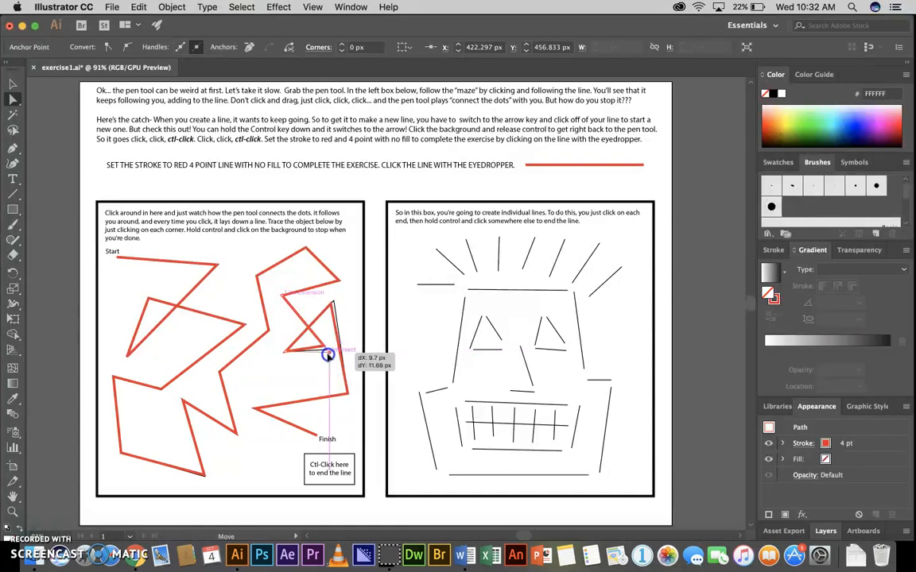
pyautogui.moveTo(329, 353); pyautogui.dragTo(335, 302)
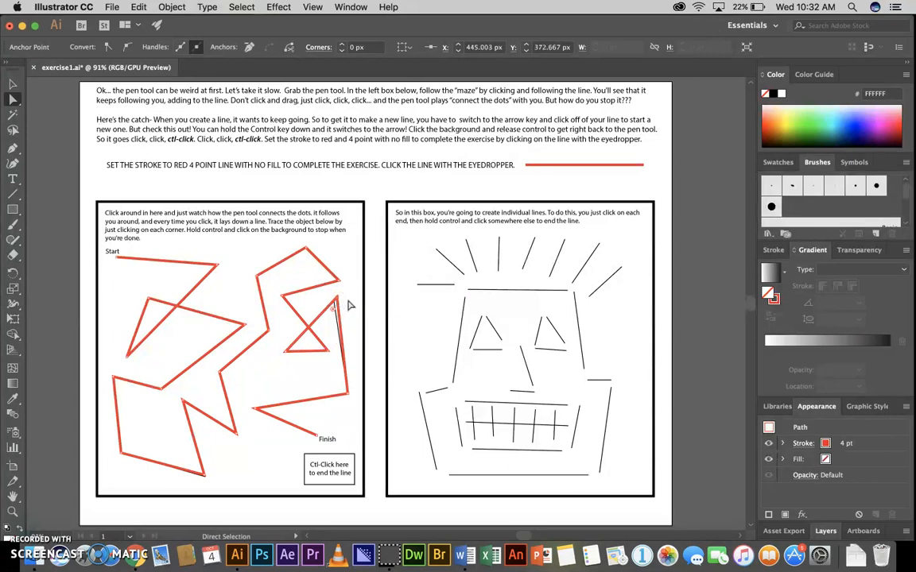
pyautogui.click(315, 272)
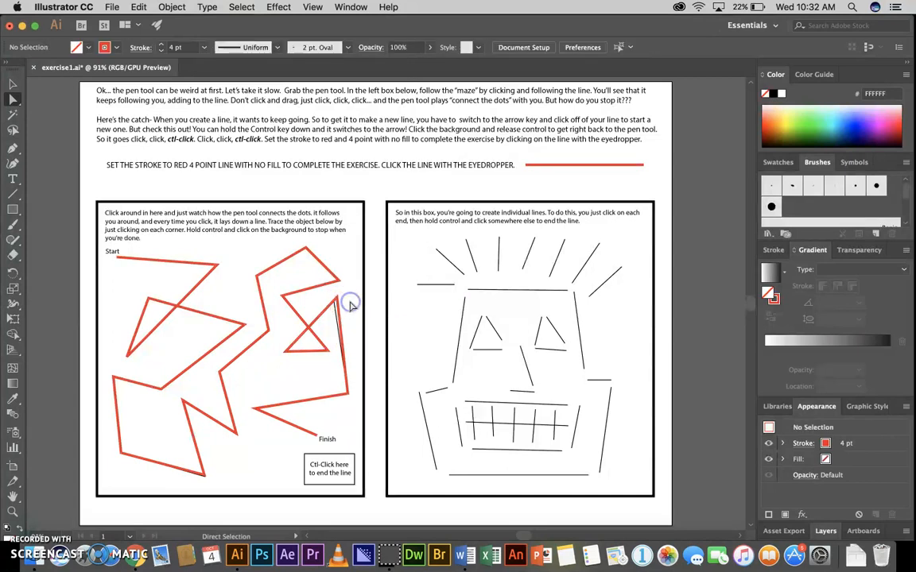
# - Select the whole traced maze path and recolor its stroke, trying a pattern and blue before settling on magenta
pyautogui.click(13, 84)
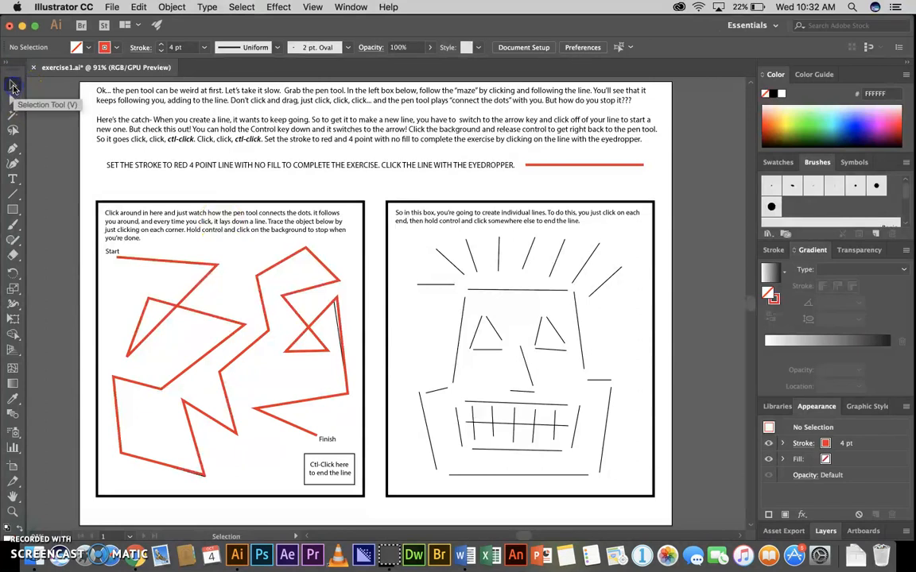
pyautogui.click(184, 262)
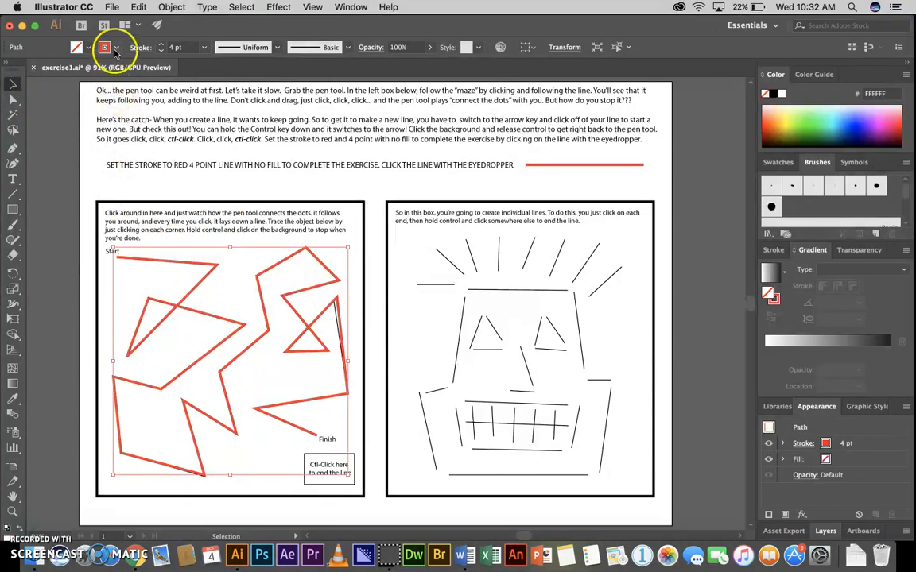
pyautogui.click(107, 47)
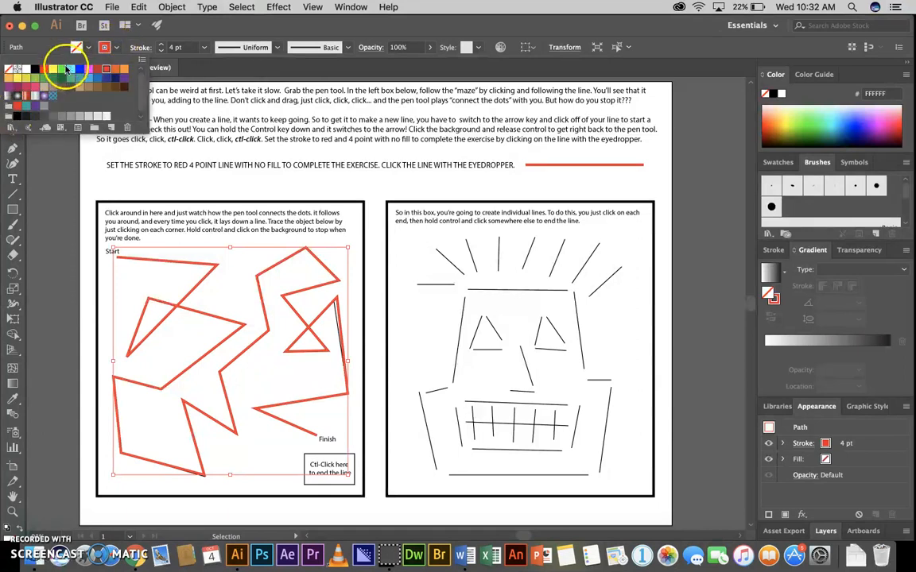
pyautogui.click(52, 96)
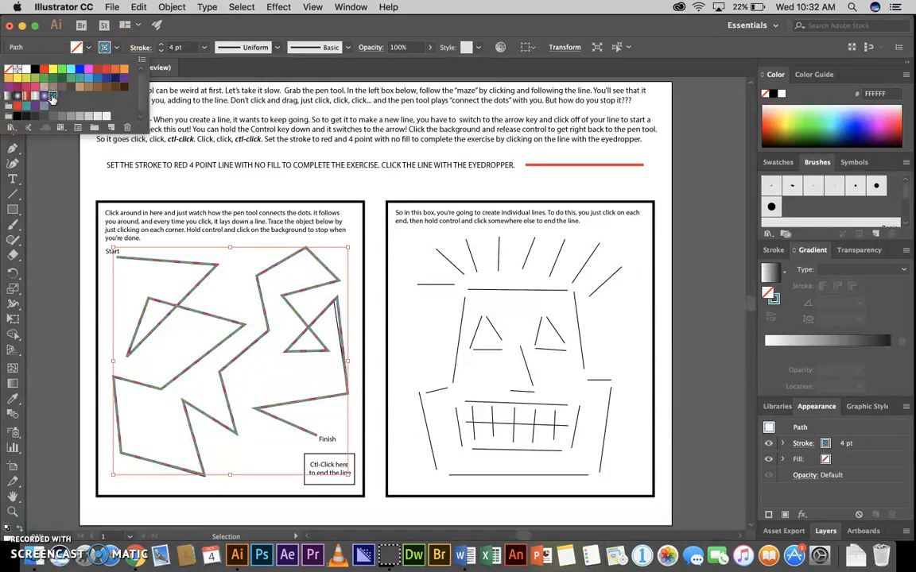
pyautogui.click(80, 69)
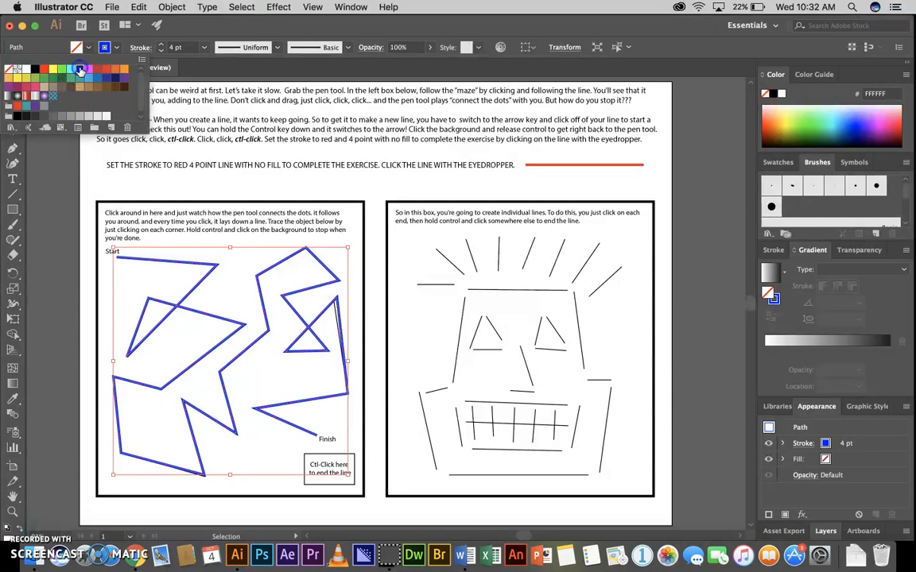
pyautogui.click(89, 71)
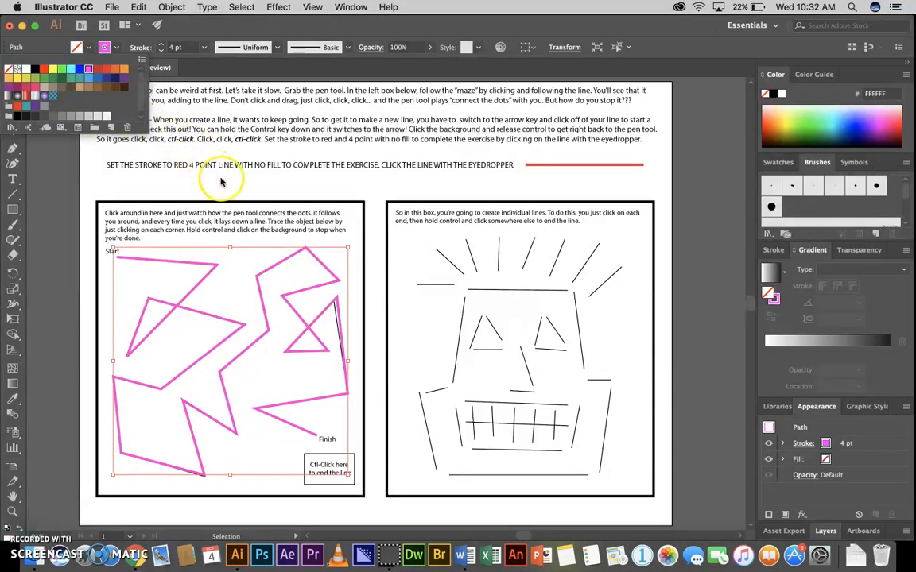
pyautogui.click(411, 266)
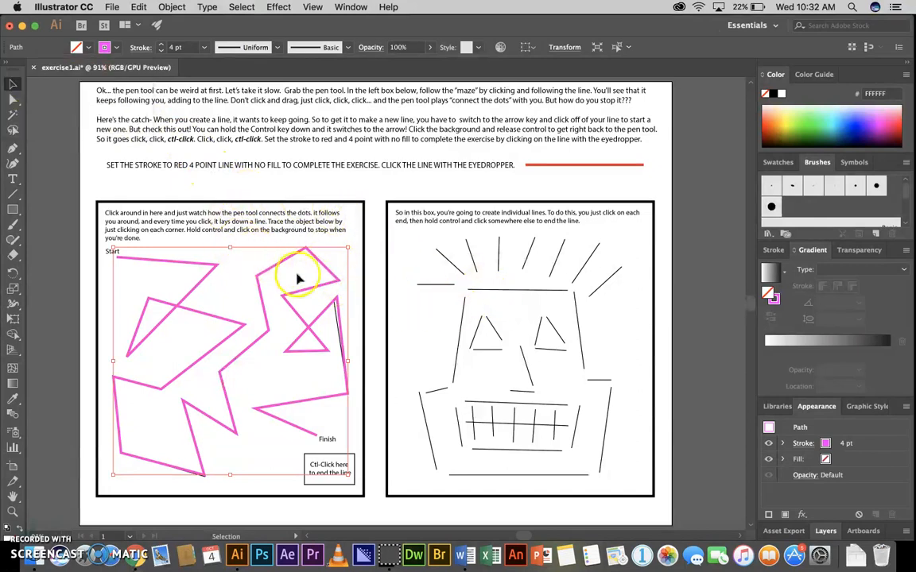
# - Trace the face's horizontal hair line and the two slanted ones beside it as separate Pen tool lines
pyautogui.click(13, 148)
pyautogui.click(13, 154)
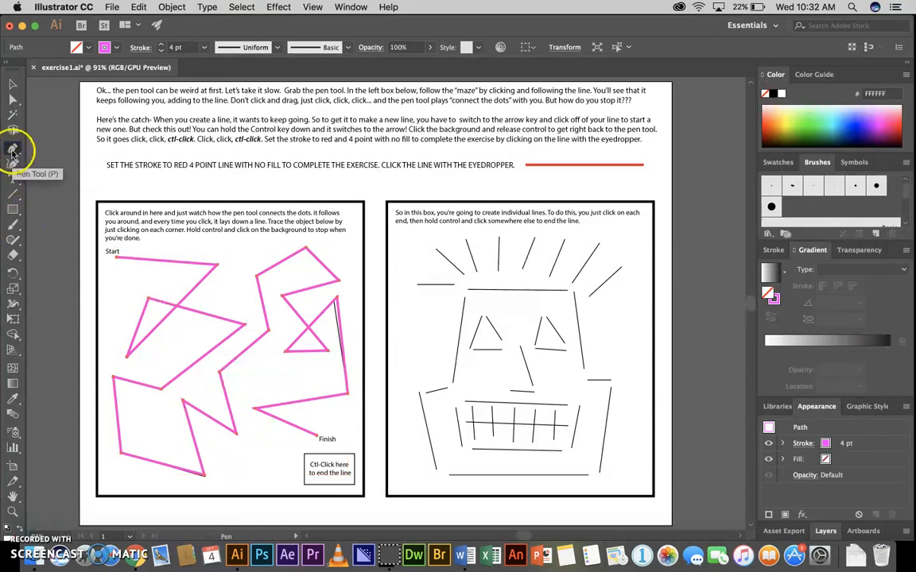
pyautogui.click(415, 284)
pyautogui.moveTo(417, 285); pyautogui.dragTo(454, 286)
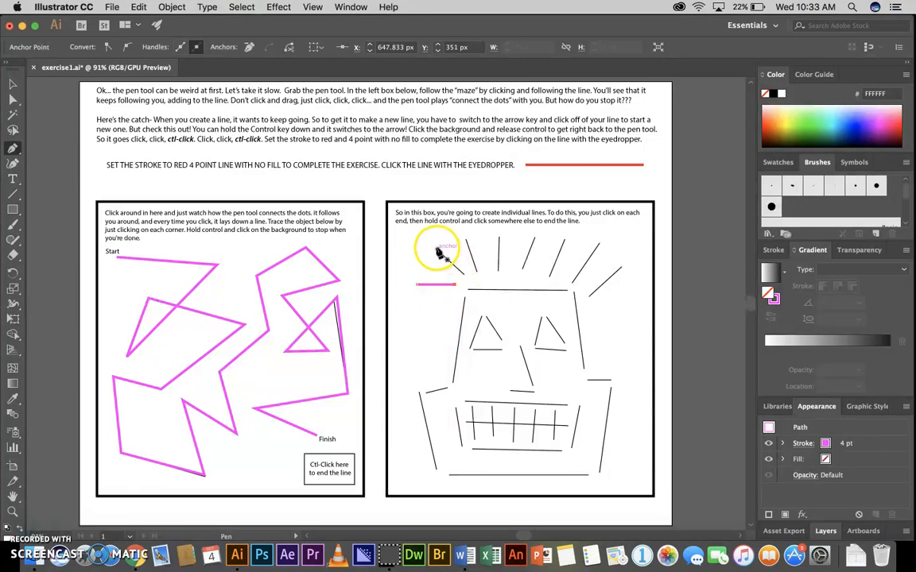
pyautogui.moveTo(435, 250); pyautogui.dragTo(461, 274)
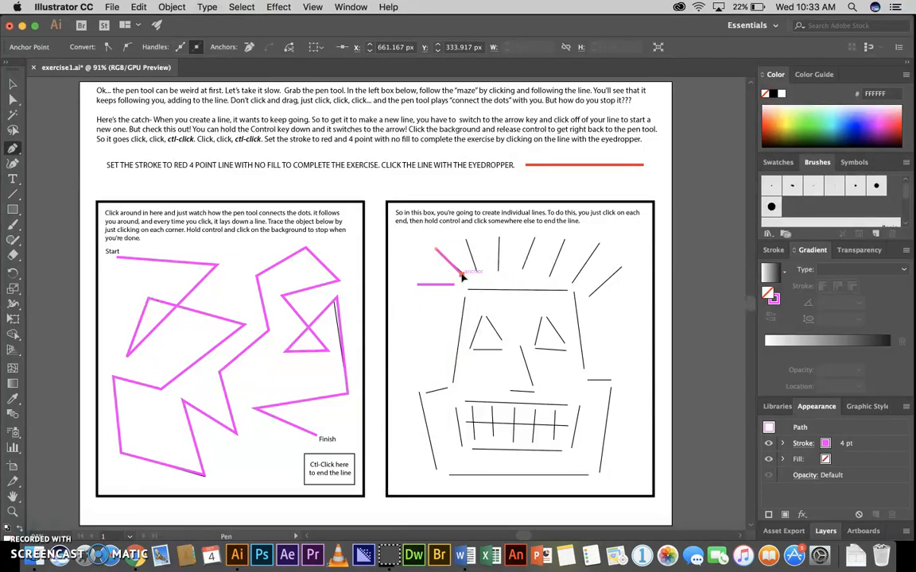
pyautogui.keyDown('ctrl'); pyautogui.click(465, 243); pyautogui.keyUp('ctrl')
pyautogui.moveTo(465, 241); pyautogui.dragTo(476, 272)
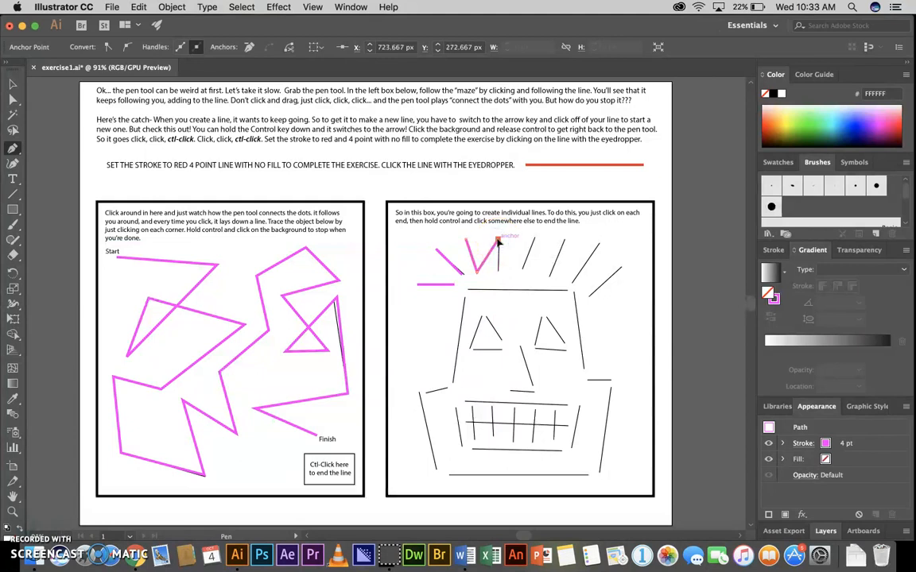
pyautogui.keyDown('ctrl'); pyautogui.click(497, 243); pyautogui.keyUp('ctrl')
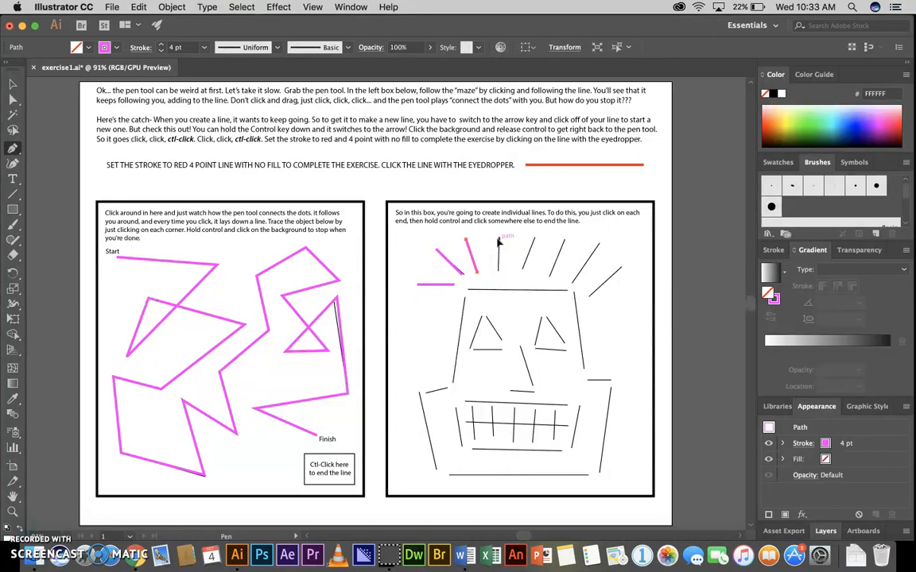
# - Trace the vertical hair line and the two slanted lines to its right as separate Pen tool lines
pyautogui.click(498, 237)
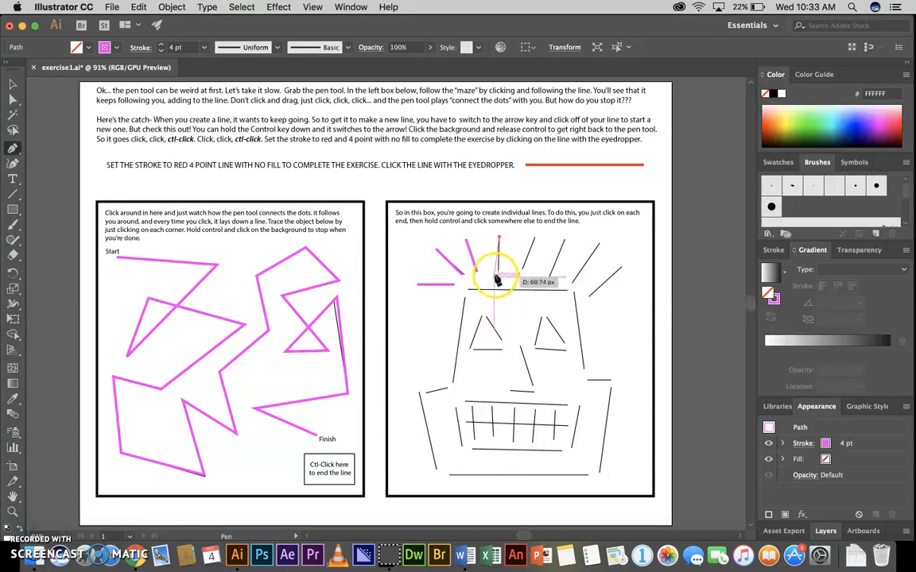
pyautogui.click(533, 256)
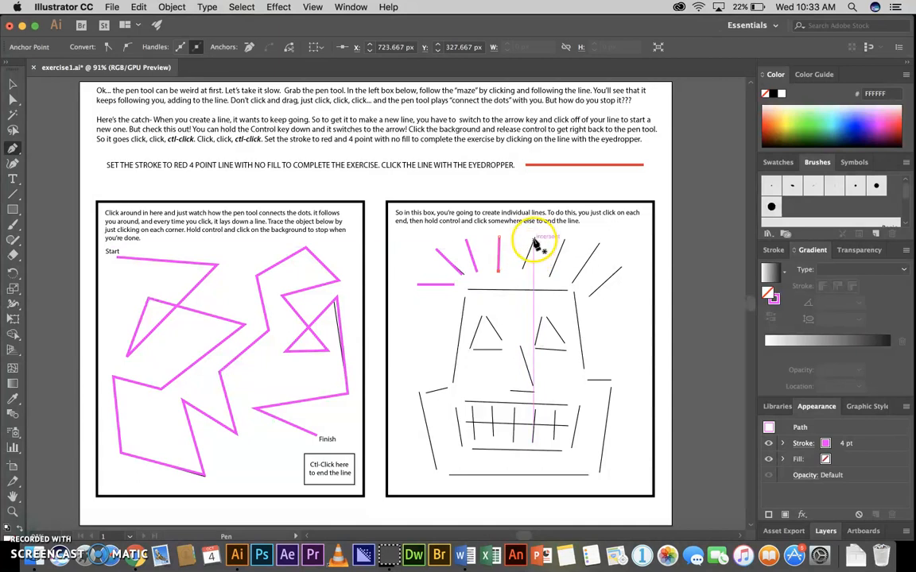
pyautogui.keyDown('ctrl'); pyautogui.click(535, 238); pyautogui.keyUp('ctrl')
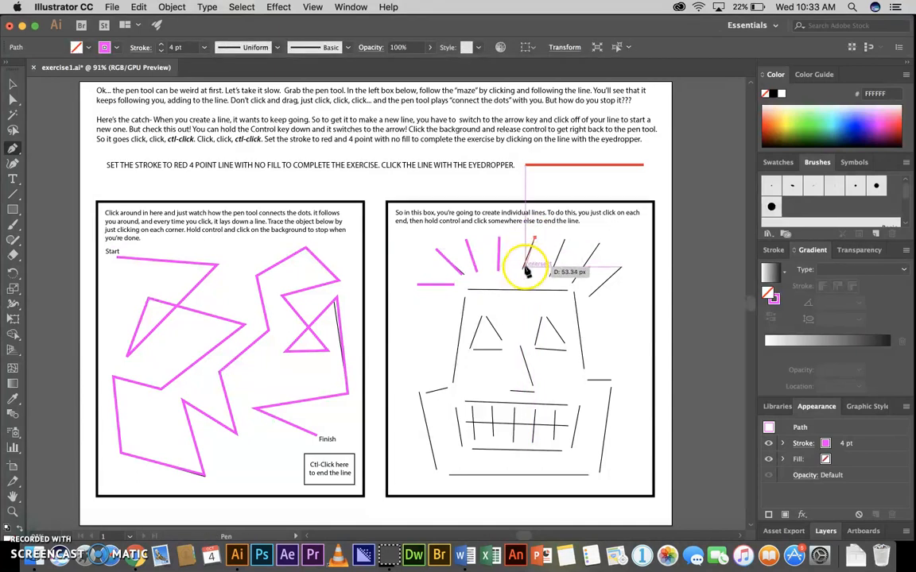
pyautogui.click(522, 268)
pyautogui.click(569, 245)
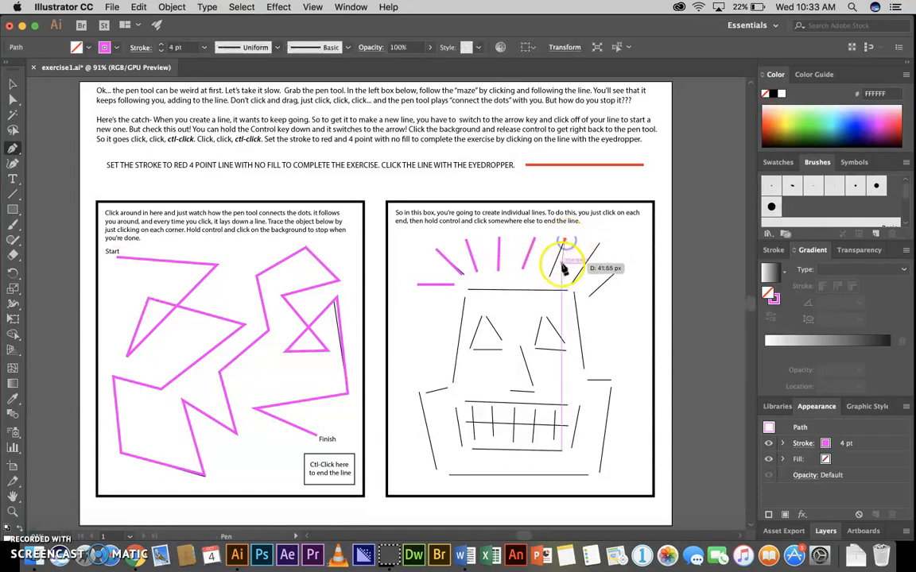
pyautogui.click(550, 277)
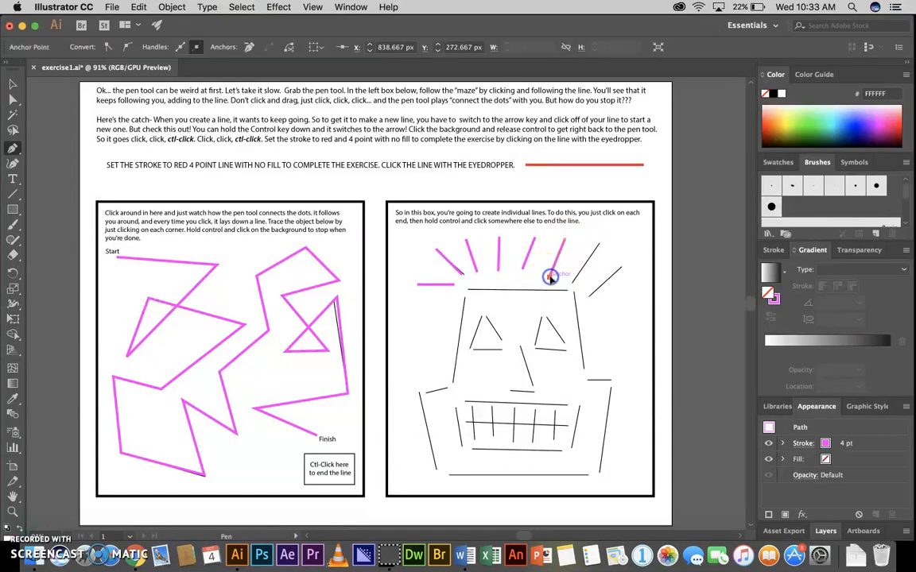
# - Trace the two rightmost hair lines as separate Pen tool lines, redrawing the last one from its lower end
pyautogui.click(599, 244)
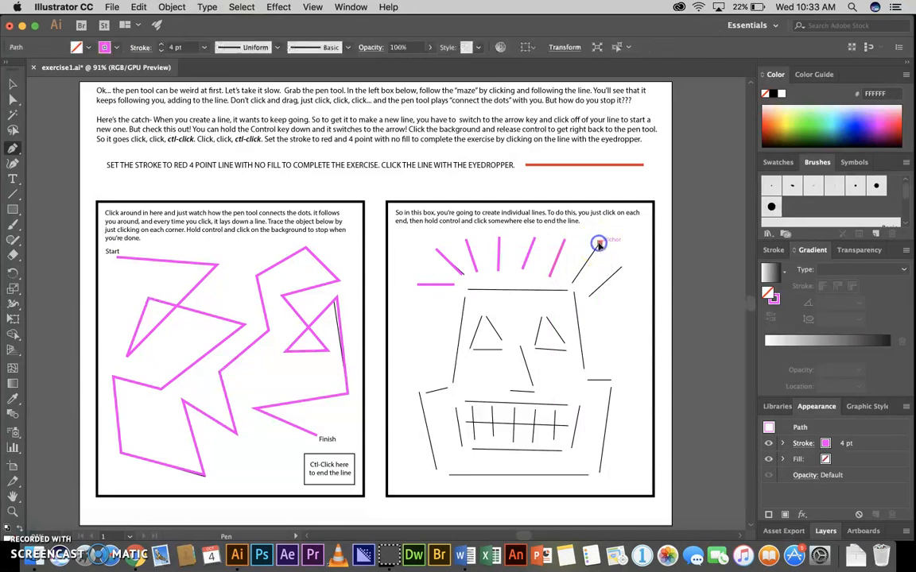
pyautogui.click(571, 283)
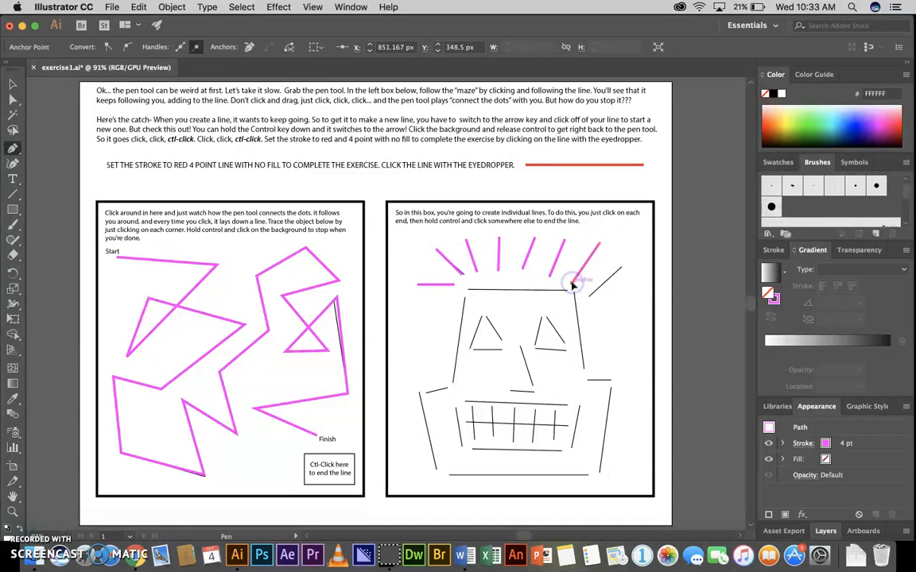
pyautogui.click(620, 269)
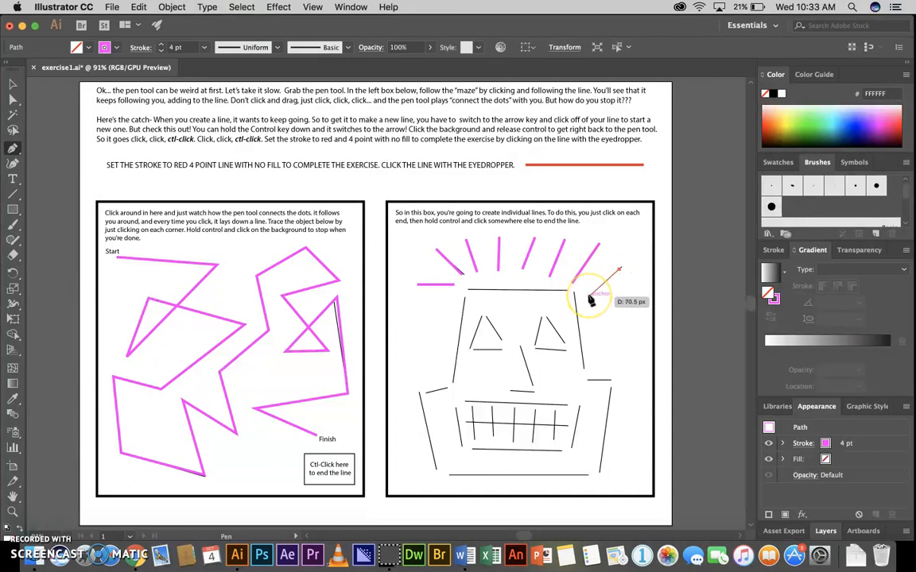
pyautogui.click(590, 295)
pyautogui.keyDown('super'); pyautogui.click(650, 298); pyautogui.keyUp('super')
pyautogui.press('super+z')
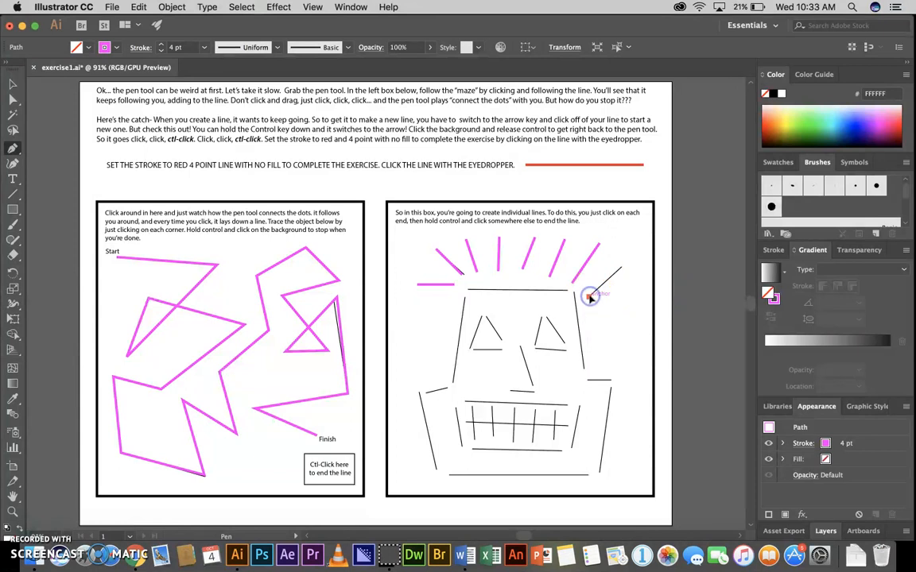
pyautogui.click(620, 269)
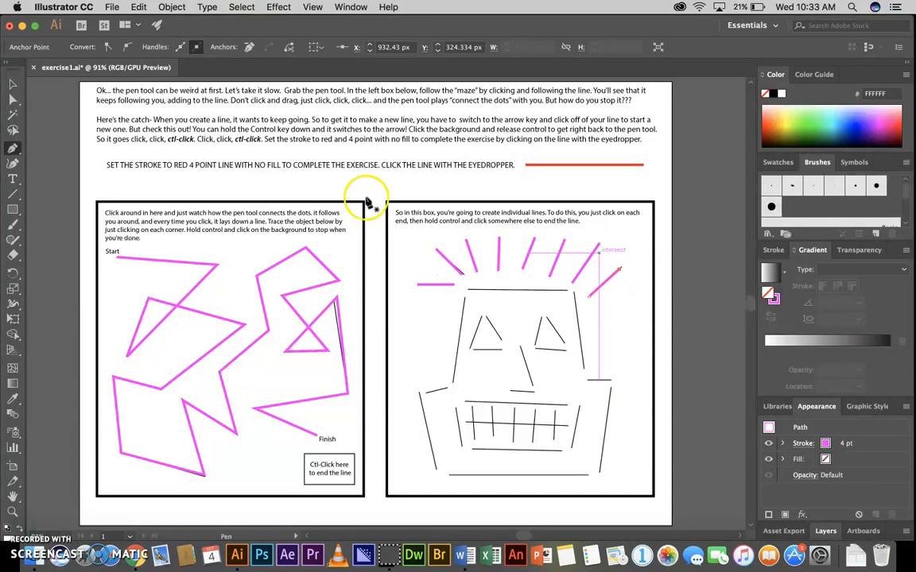
# - Select the seven traced hair lines above the horizontal one and set their stroke to a brown swatch
pyautogui.hscroll(1, 237, 166)
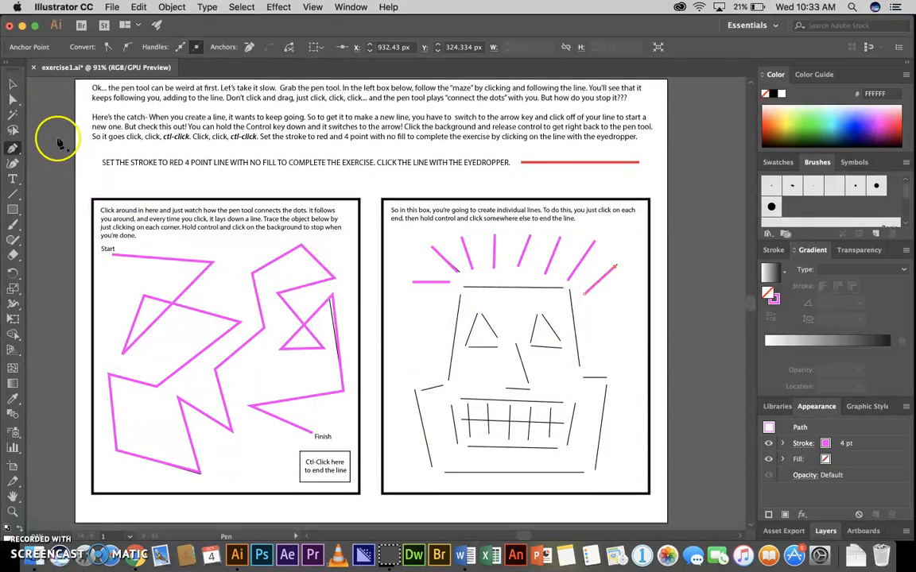
pyautogui.click(17, 83)
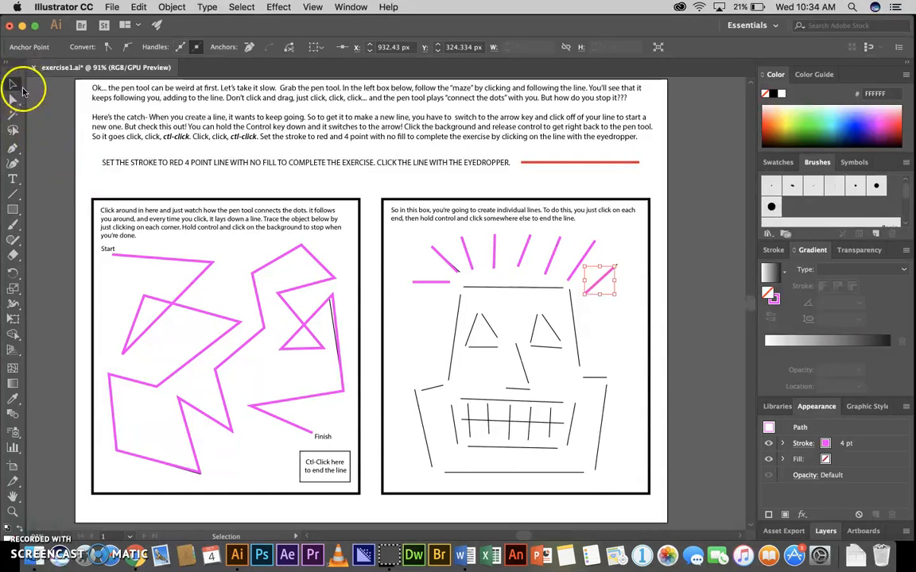
pyautogui.click(392, 226)
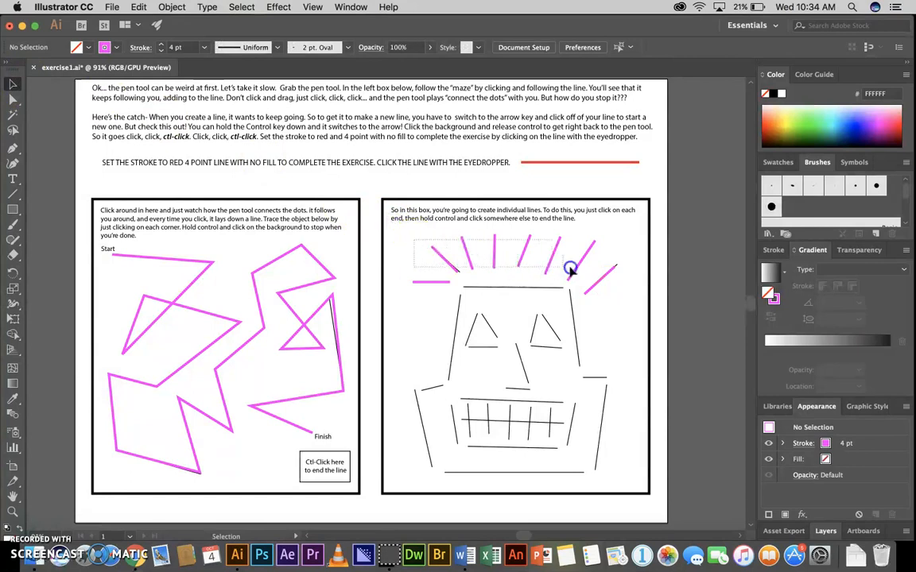
pyautogui.moveTo(621, 275); pyautogui.dragTo(621, 275)
pyautogui.click(116, 48)
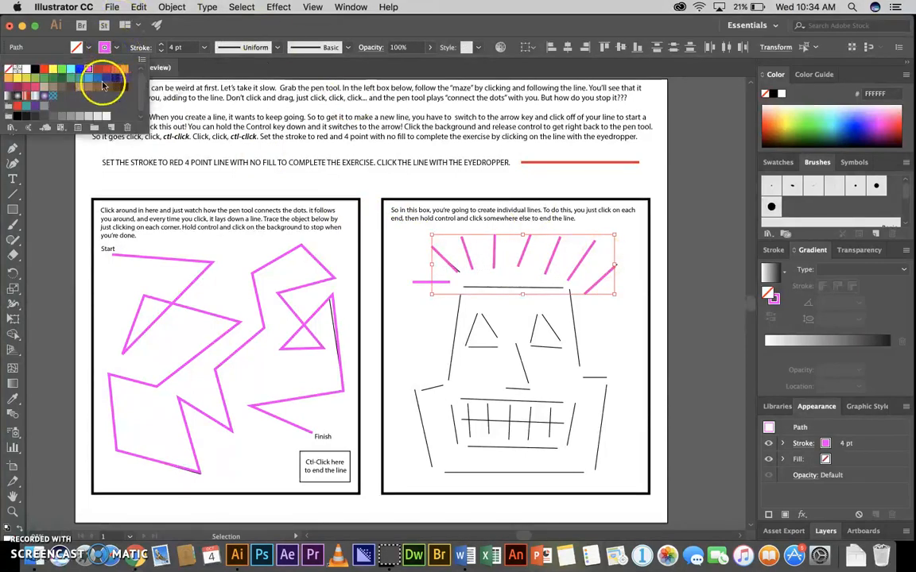
pyautogui.click(107, 88)
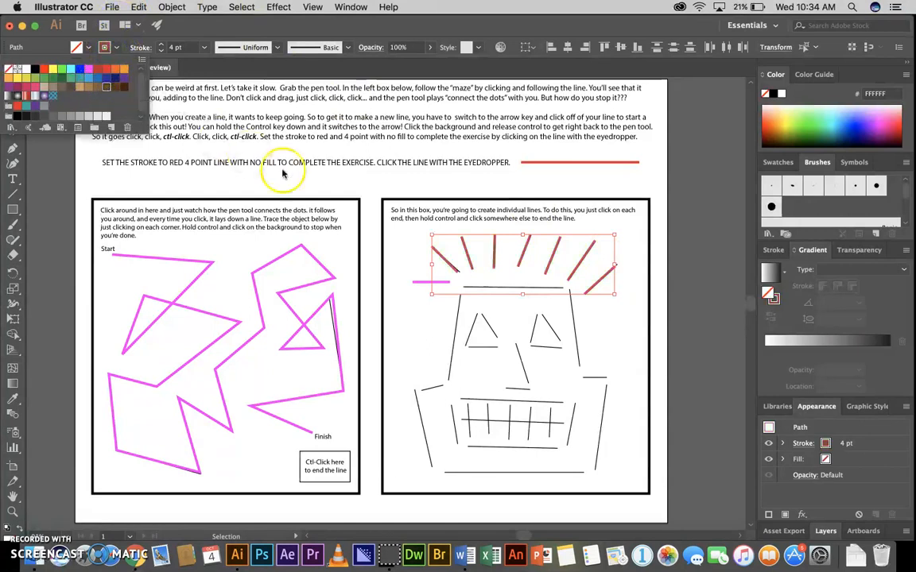
# - Set the horizontal hair line's stroke to the same brown swatch as the other hair lines and deselect it
pyautogui.click(420, 283)
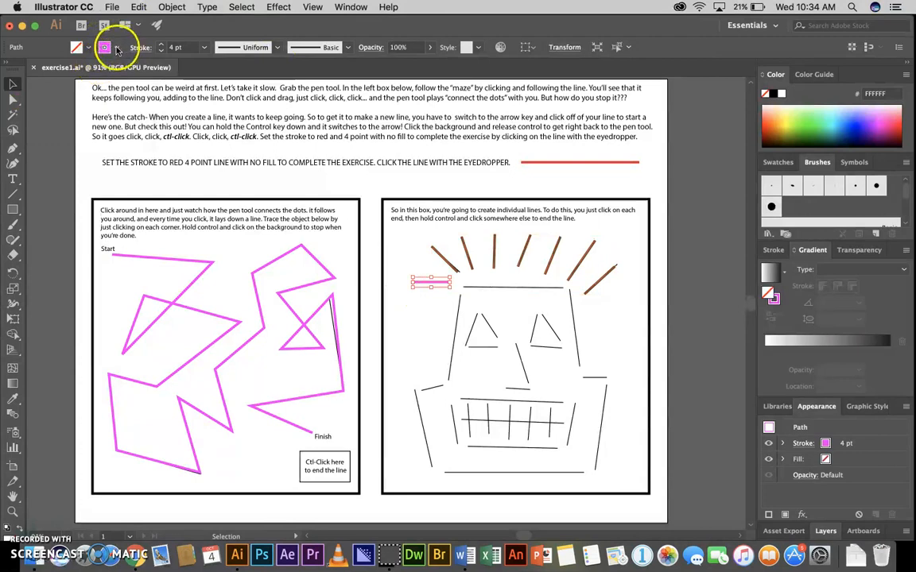
pyautogui.click(116, 48)
pyautogui.click(106, 89)
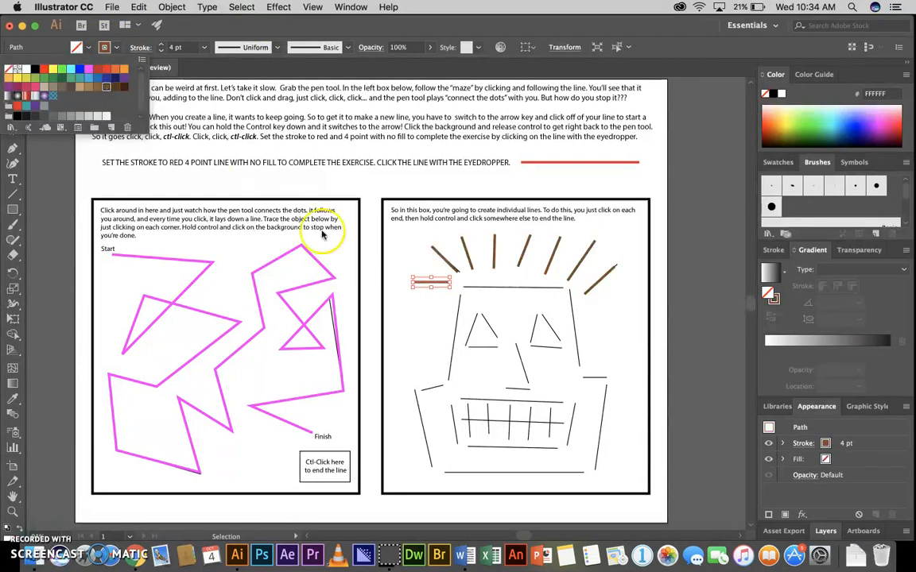
pyautogui.click(405, 323)
pyautogui.click(414, 308)
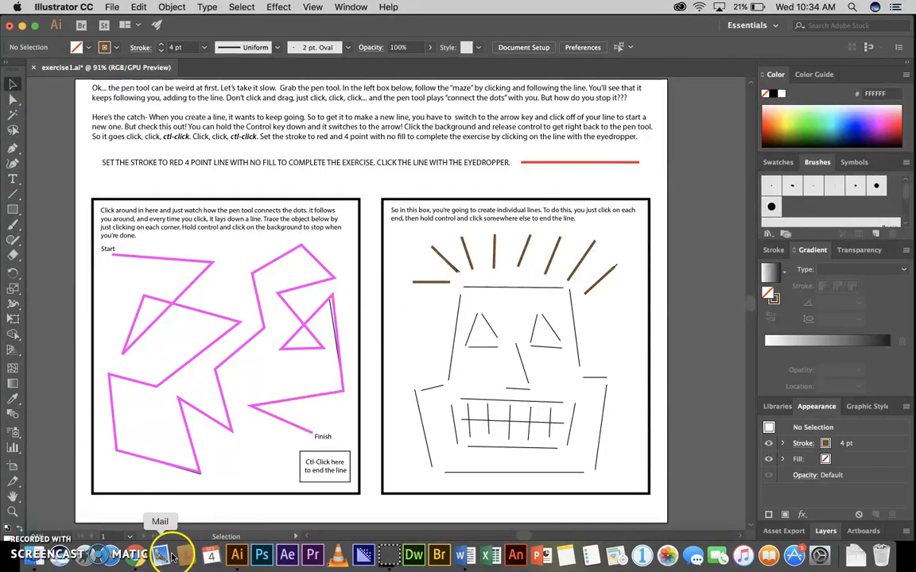
# - Switch to Safari and browse the mrjaffe.net student portfolios to the Class of 2020 Period 1 list
pyautogui.click(111, 557)
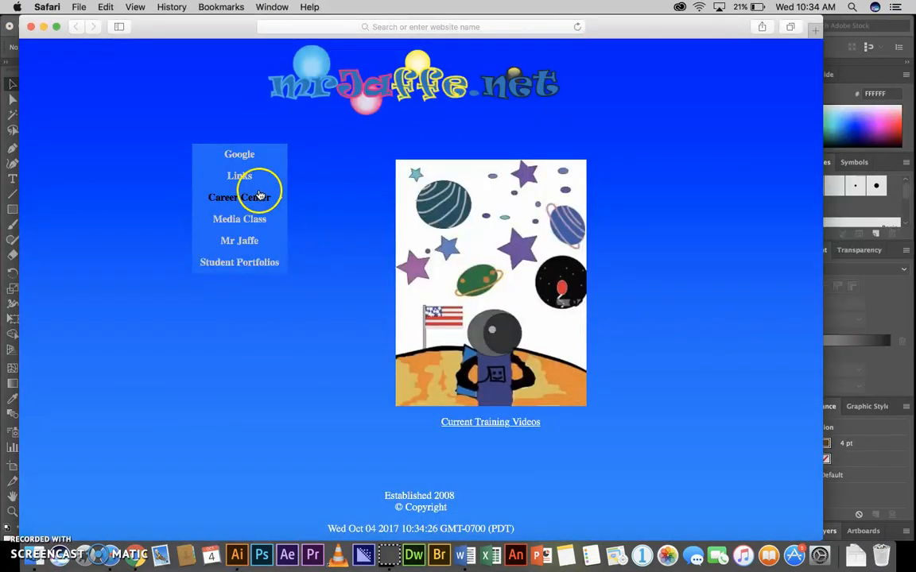
pyautogui.moveTo(246, 264)
pyautogui.click(322, 262)
pyautogui.click(239, 159)
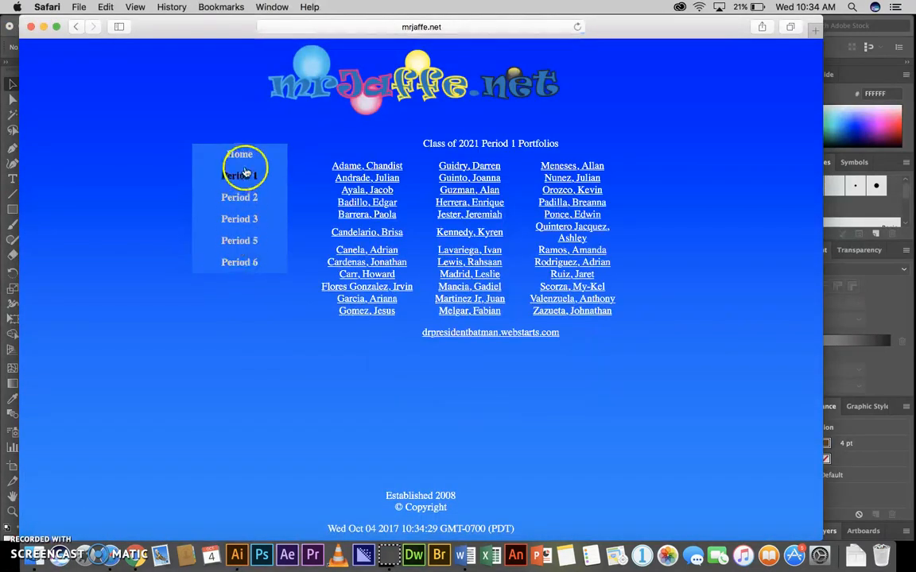
pyautogui.click(260, 239)
pyautogui.moveTo(254, 265)
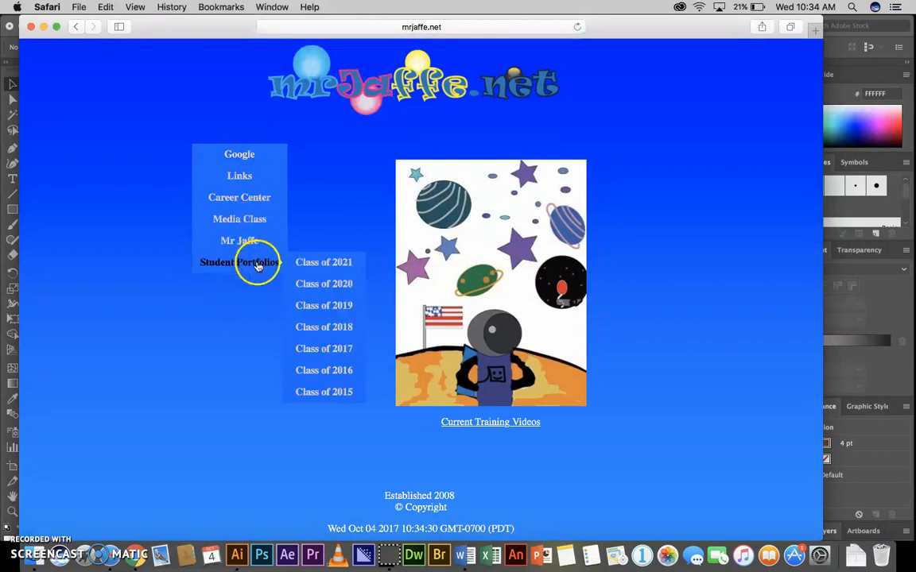
pyautogui.click(343, 283)
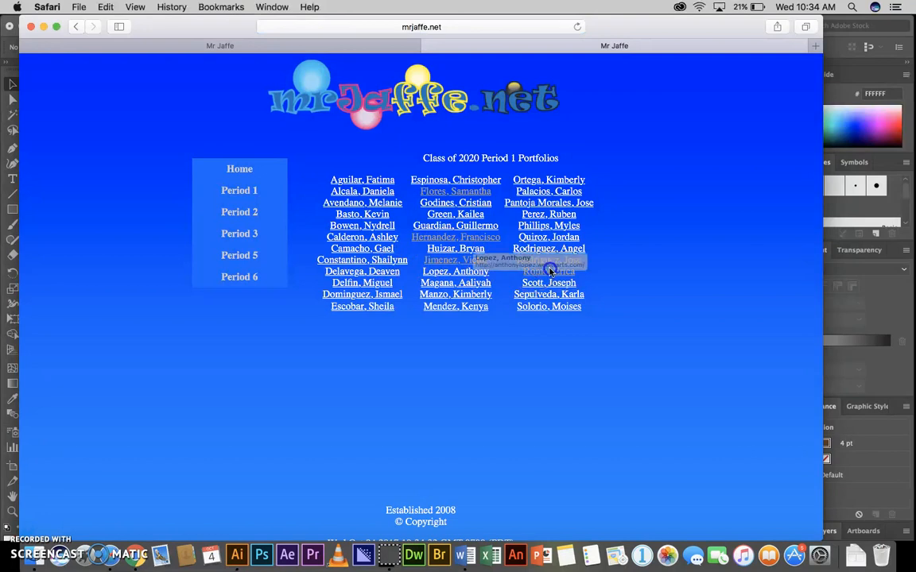
# - Open a student's portfolio and examine the finished Exercise2 and Exercise3 images among its graphics work
pyautogui.click(469, 260)
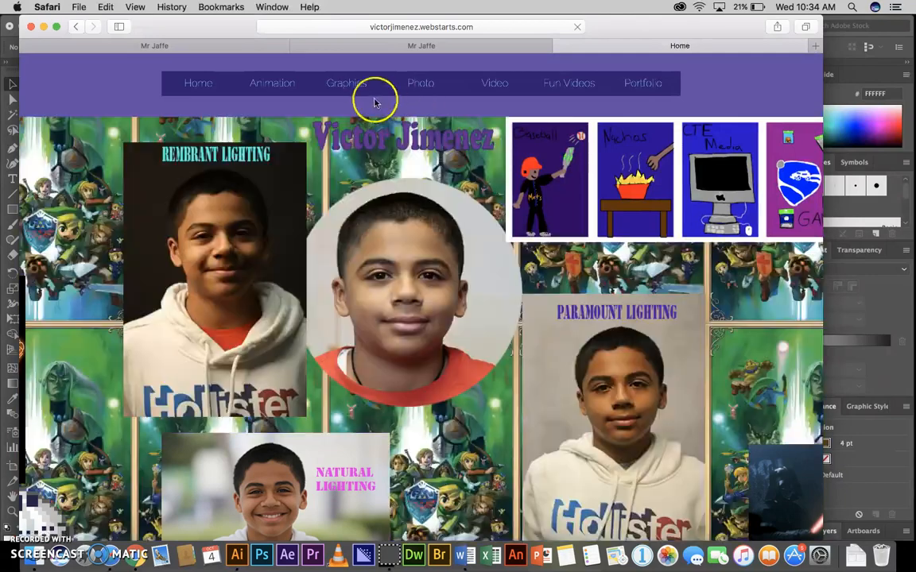
pyautogui.click(358, 84)
pyautogui.scroll(-15, 514, 312)
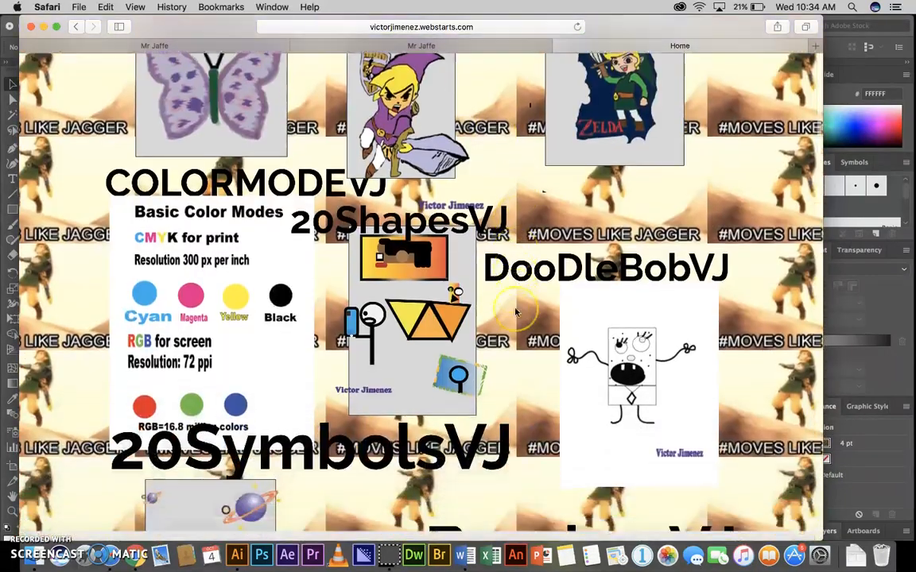
pyautogui.scroll(-4, 516, 313)
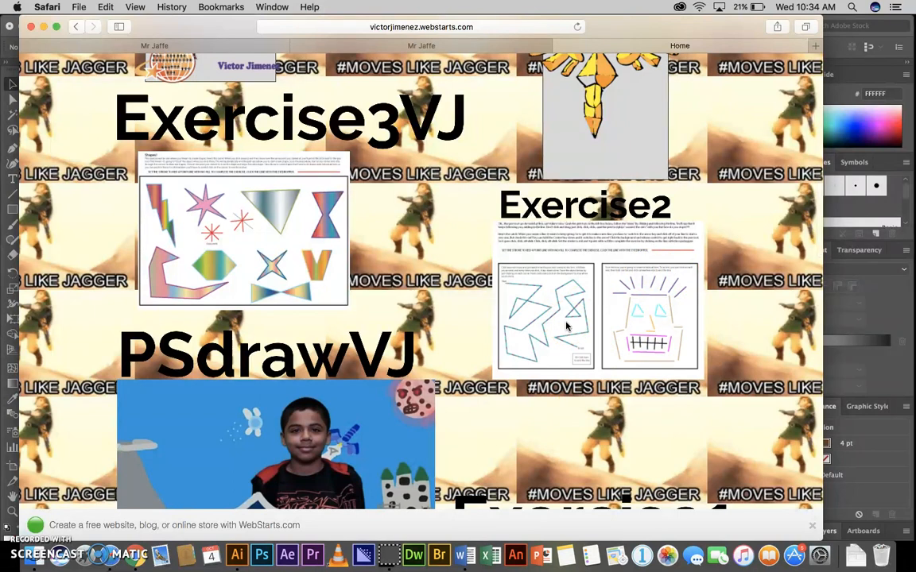
# - Switch back to Illustrator and save exercise1.ai in the Documents folder in Adobe Illustrator format with the Illustrator CC options
pyautogui.click(236, 555)
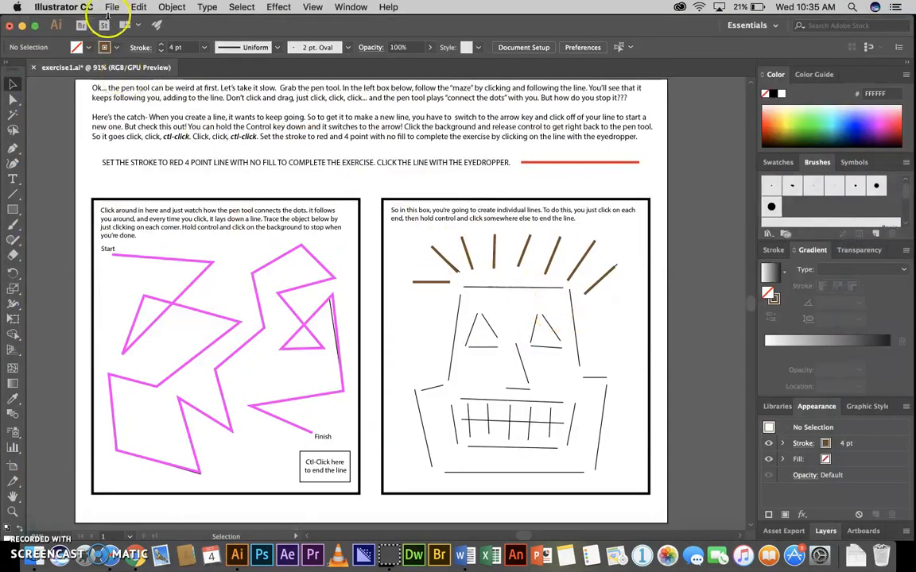
pyautogui.click(112, 8)
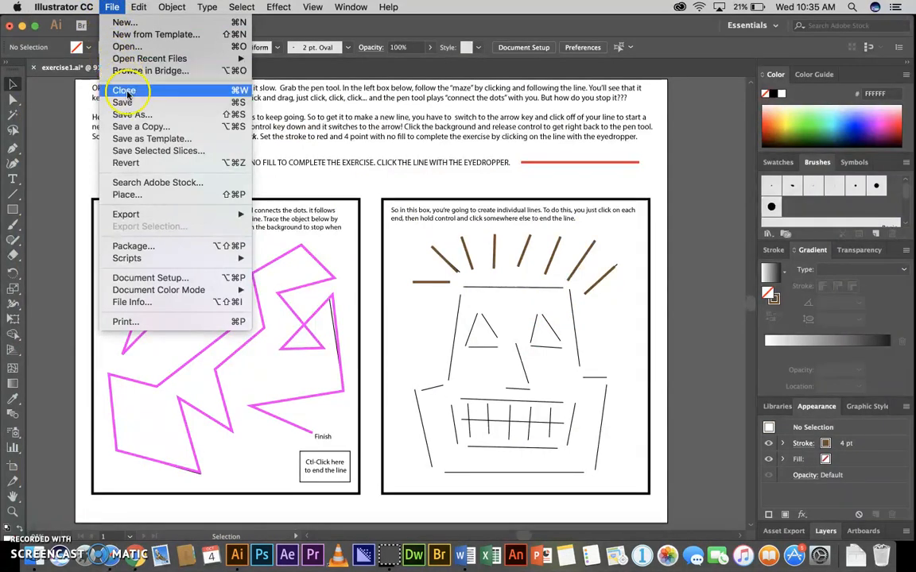
pyautogui.click(132, 116)
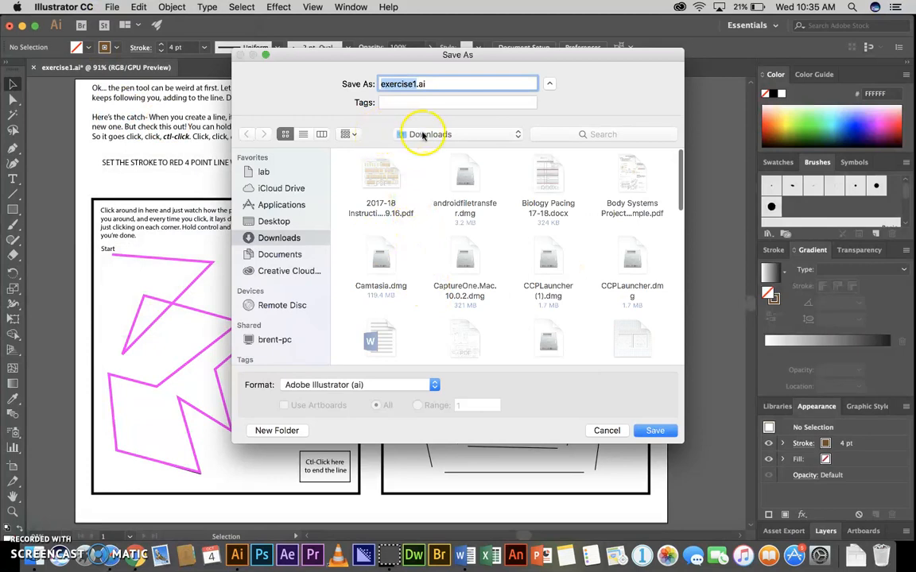
pyautogui.click(423, 135)
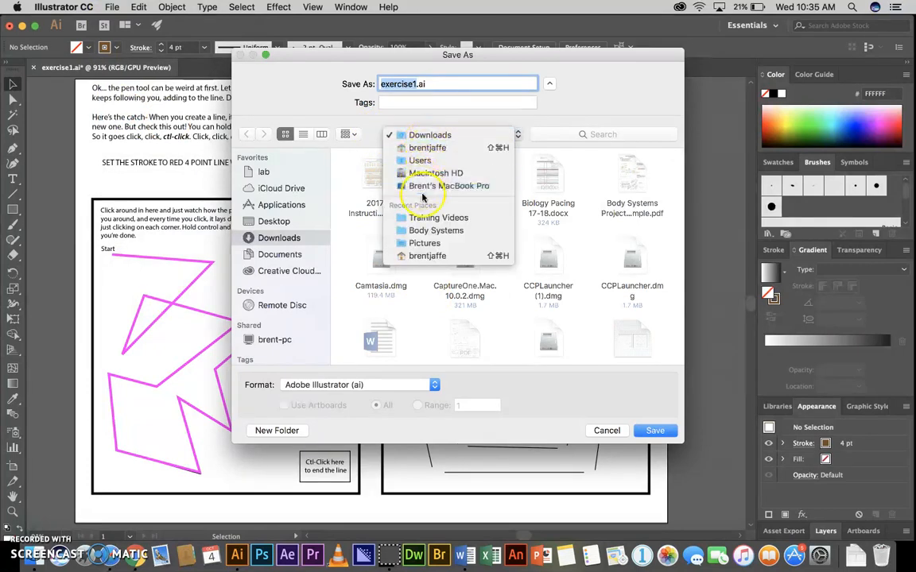
pyautogui.click(278, 239)
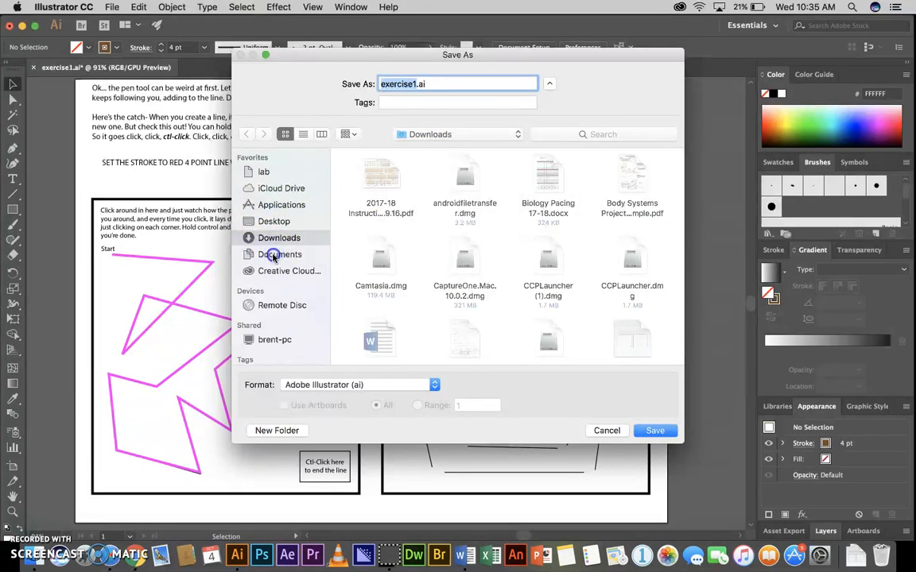
pyautogui.click(266, 254)
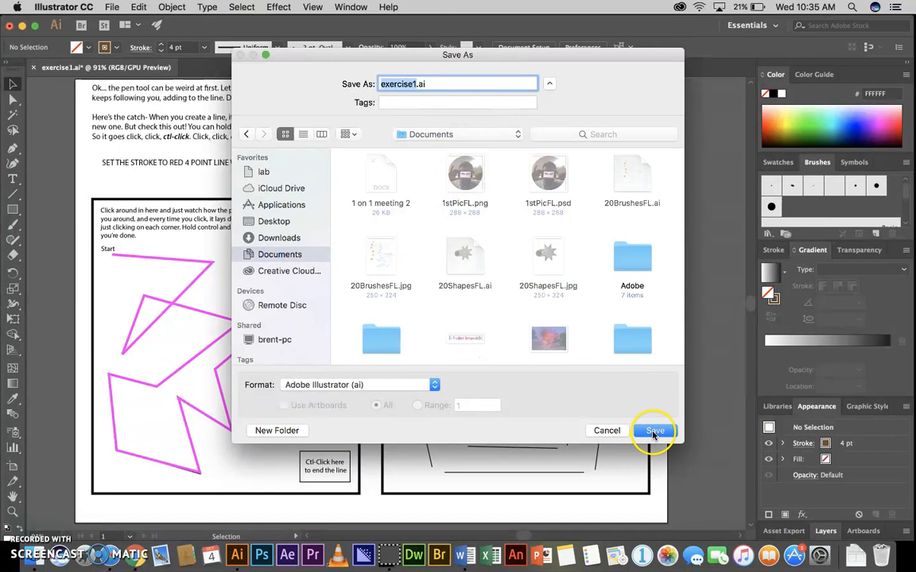
pyautogui.click(653, 432)
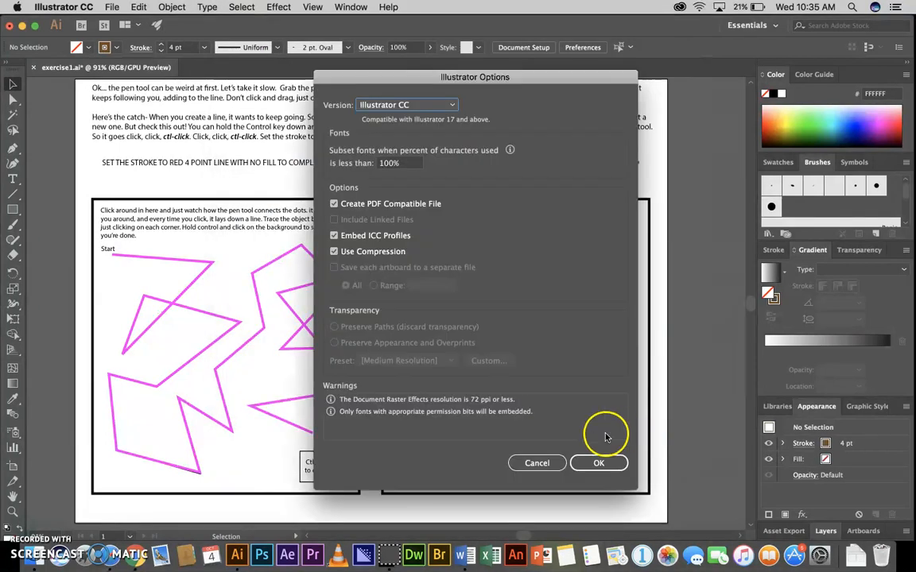
pyautogui.click(602, 462)
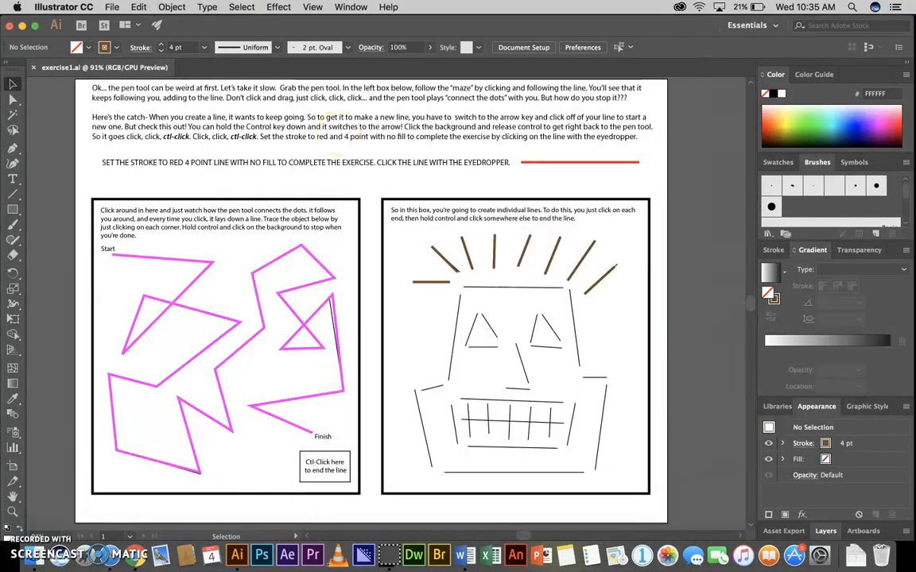
# - Save the artwork for web as a JPEG High image 250 px high, named exercise1, in the Documents folder
pyautogui.click(112, 11)
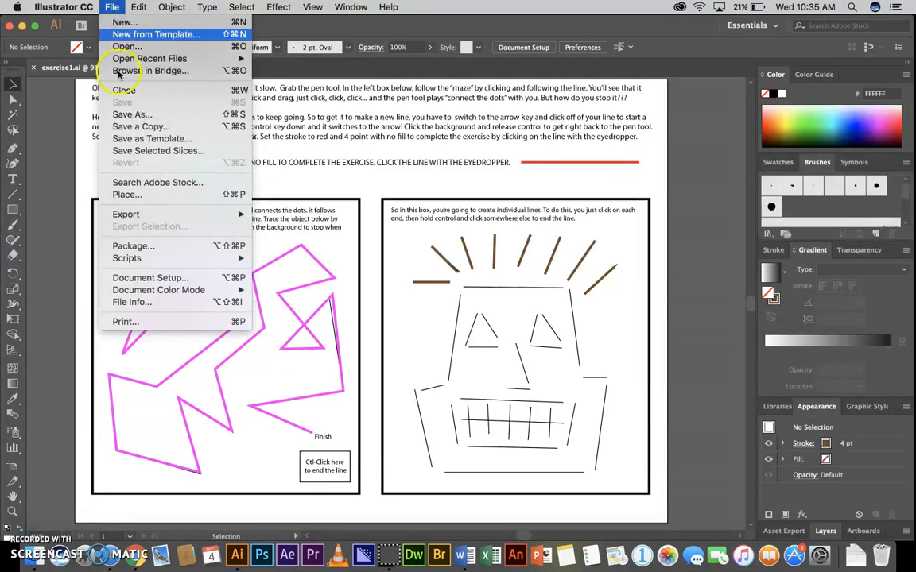
pyautogui.moveTo(147, 213)
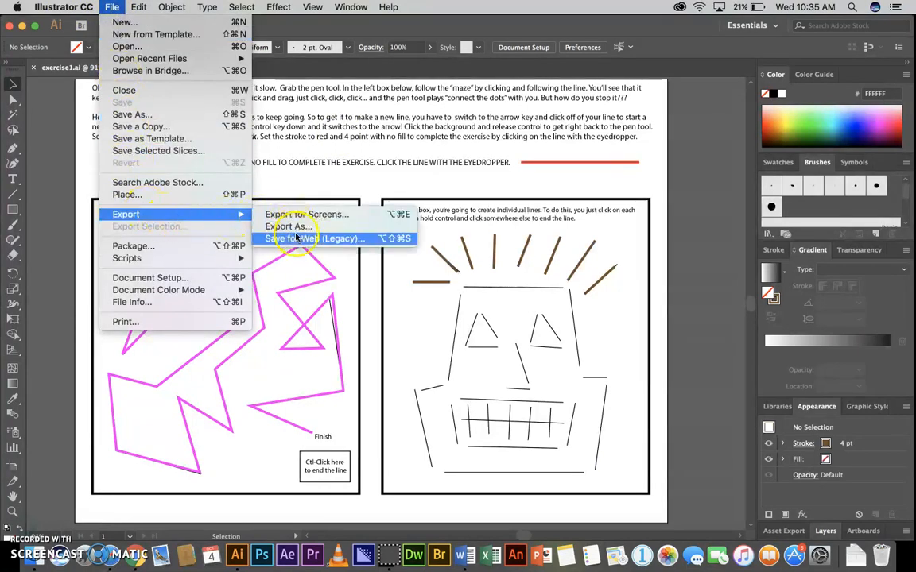
pyautogui.click(253, 121)
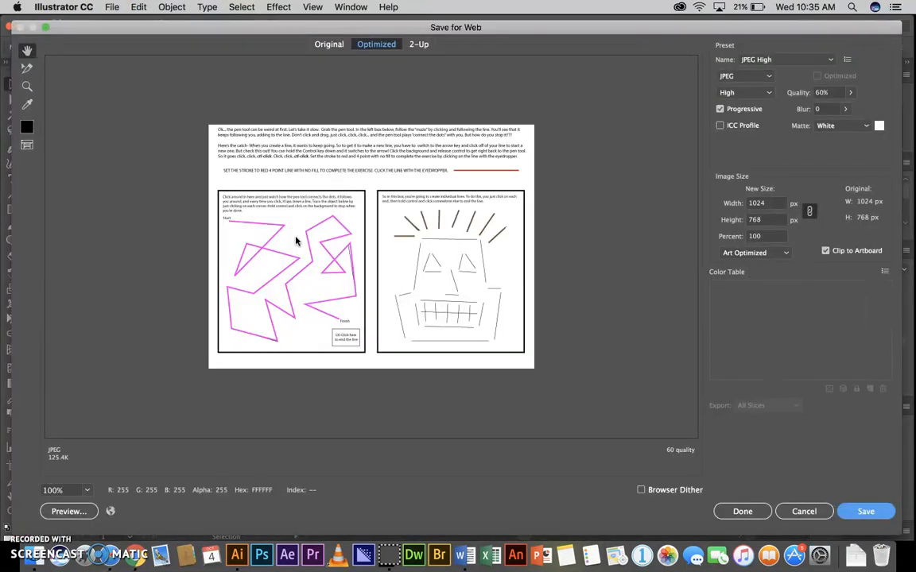
pyautogui.click(768, 222)
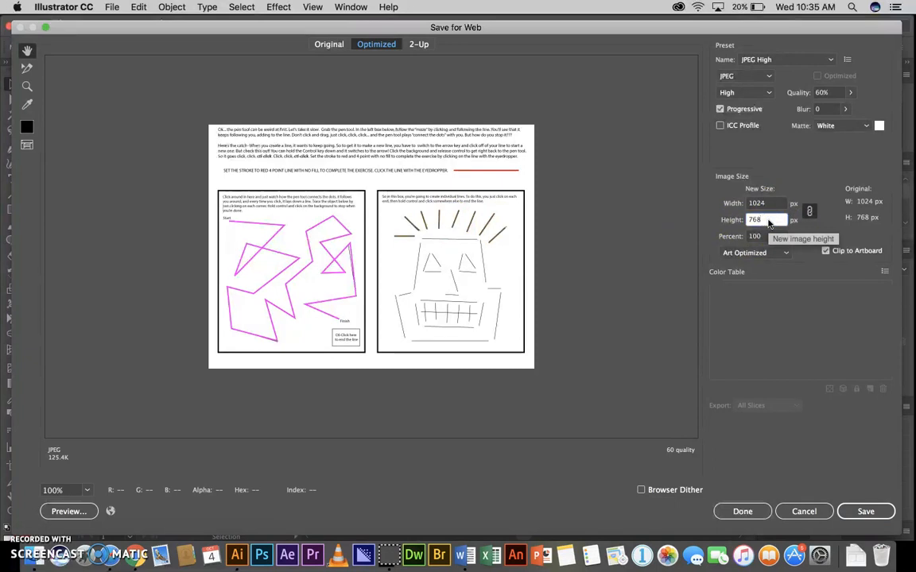
pyautogui.press('BackSpace')
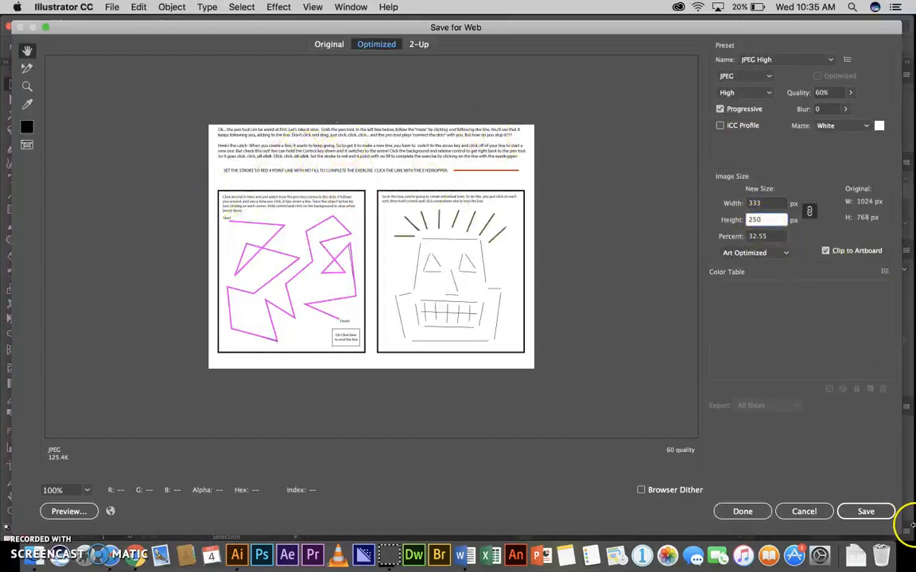
pyautogui.click(871, 511)
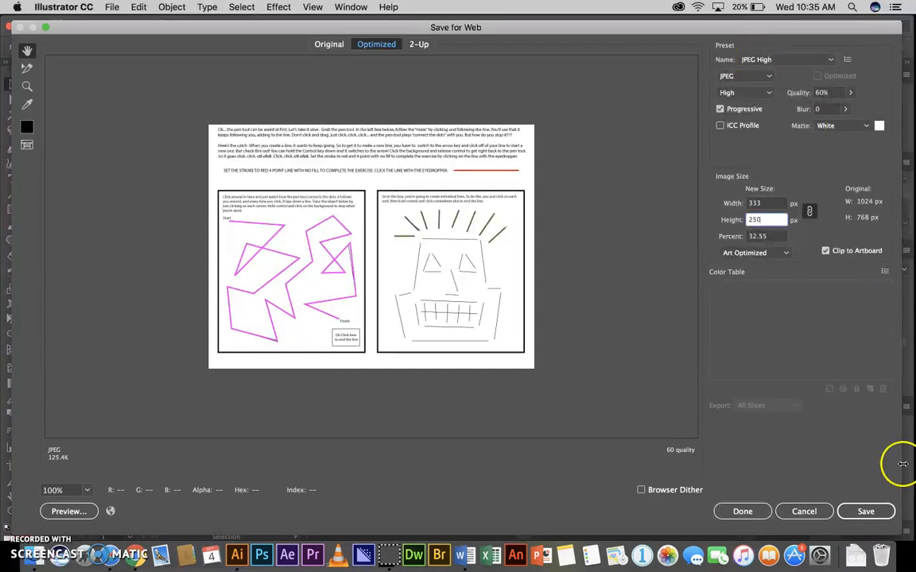
pyautogui.click(859, 511)
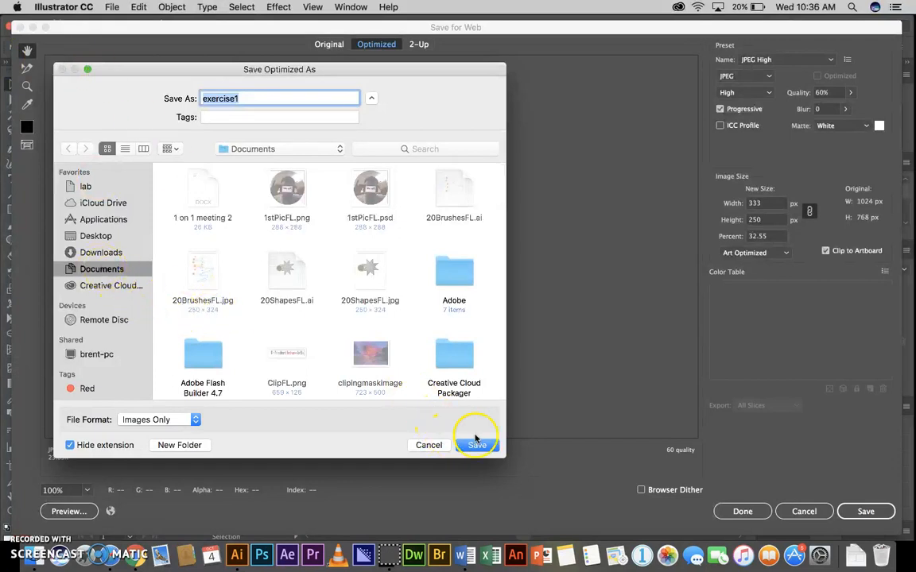
pyautogui.click(479, 445)
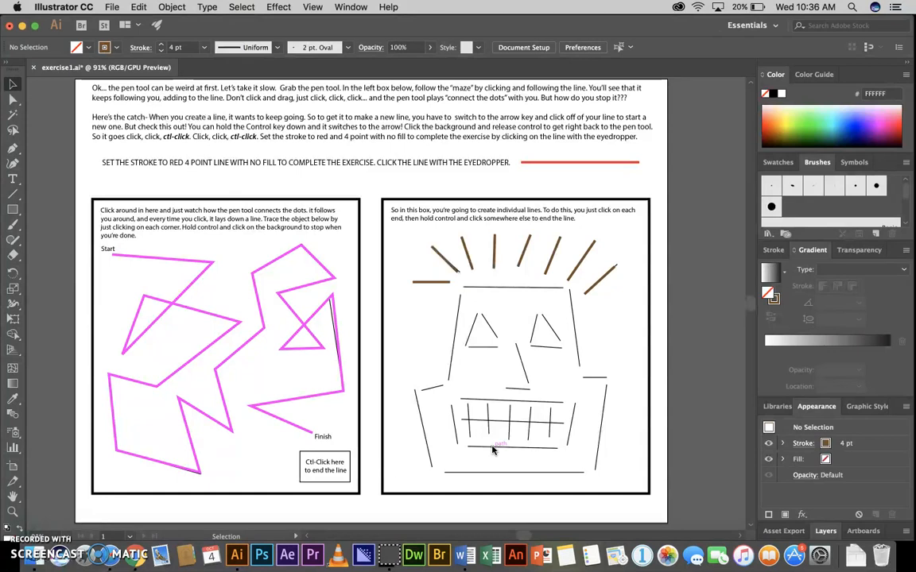
# - Switch to Chrome, download exercise2.ai from the Schoology assignment, and open it in Illustrator with the whole page visible
pyautogui.click(136, 560)
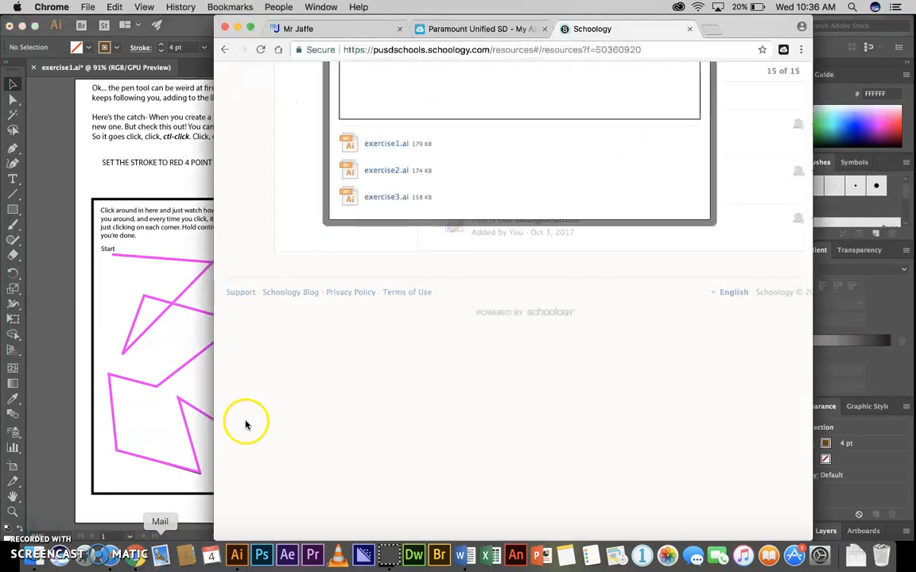
pyautogui.scroll(3, 581, 280)
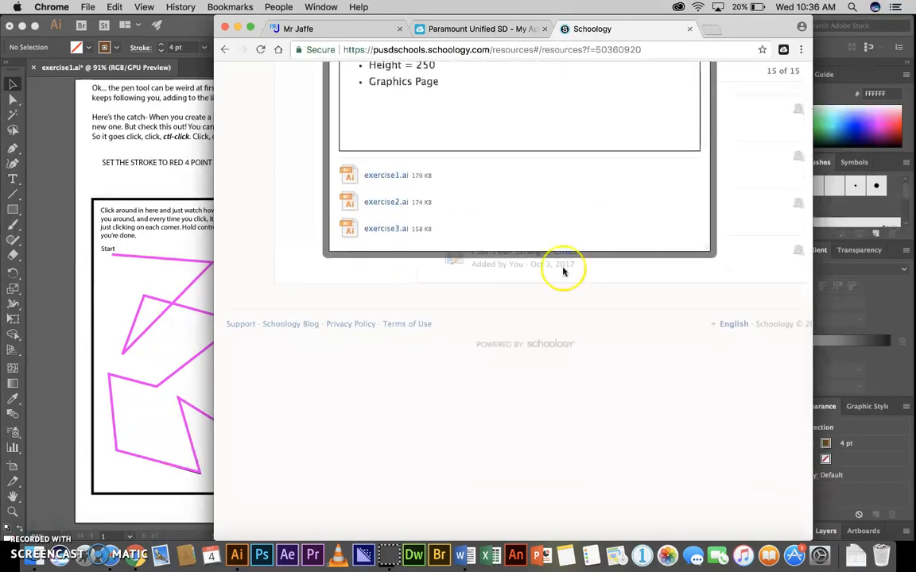
pyautogui.click(384, 204)
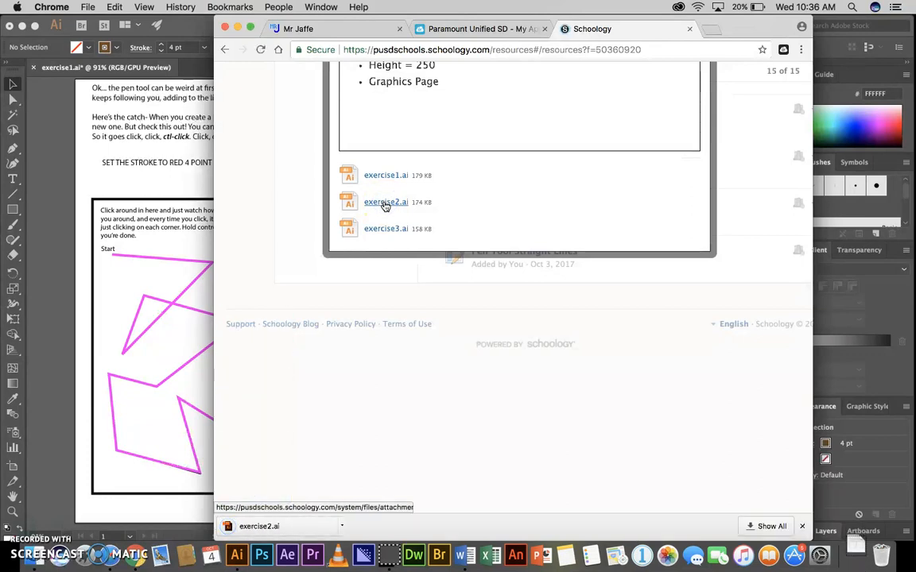
pyautogui.click(277, 527)
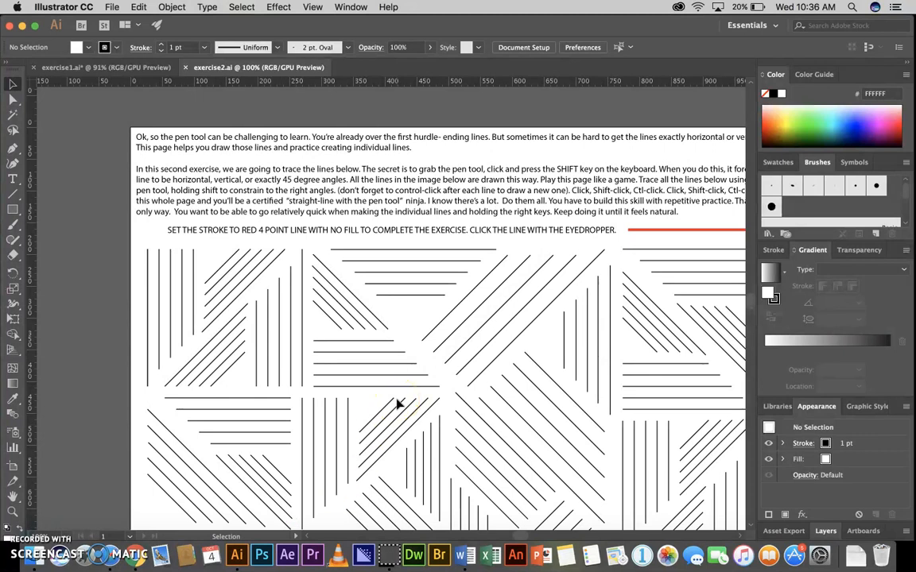
pyautogui.scroll(-1, 397, 404)
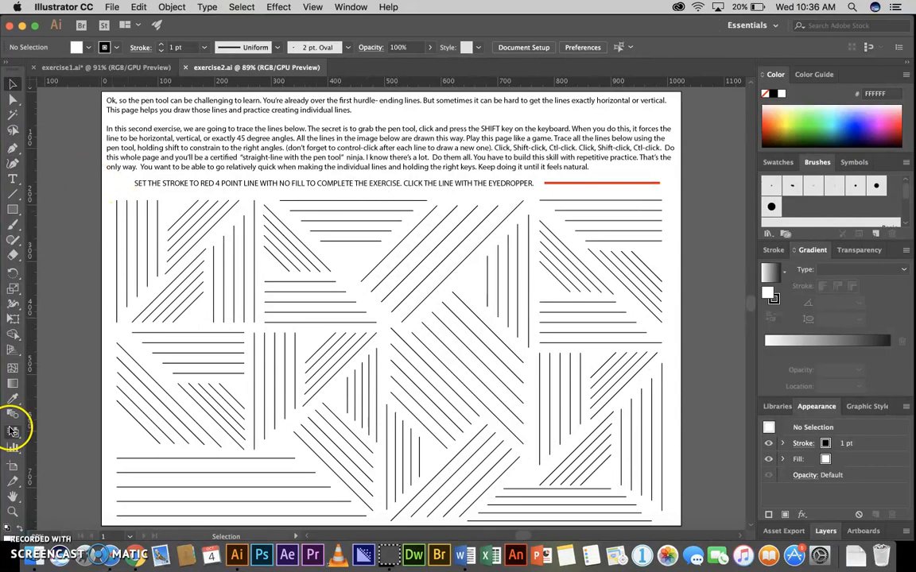
# - Sample the red 4 pt, no-fill line above the exercise with the Eyedropper and activate the Pen tool
pyautogui.click(13, 397)
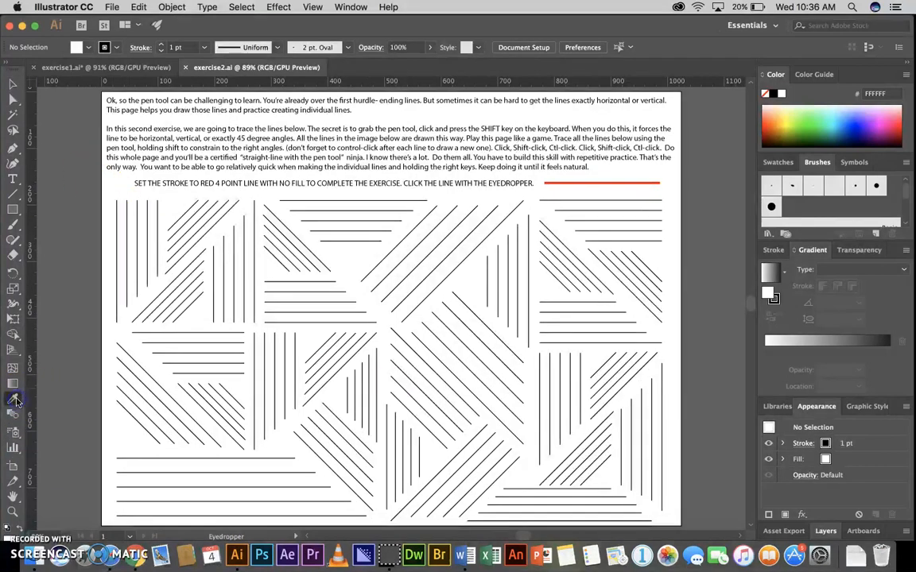
pyautogui.click(610, 181)
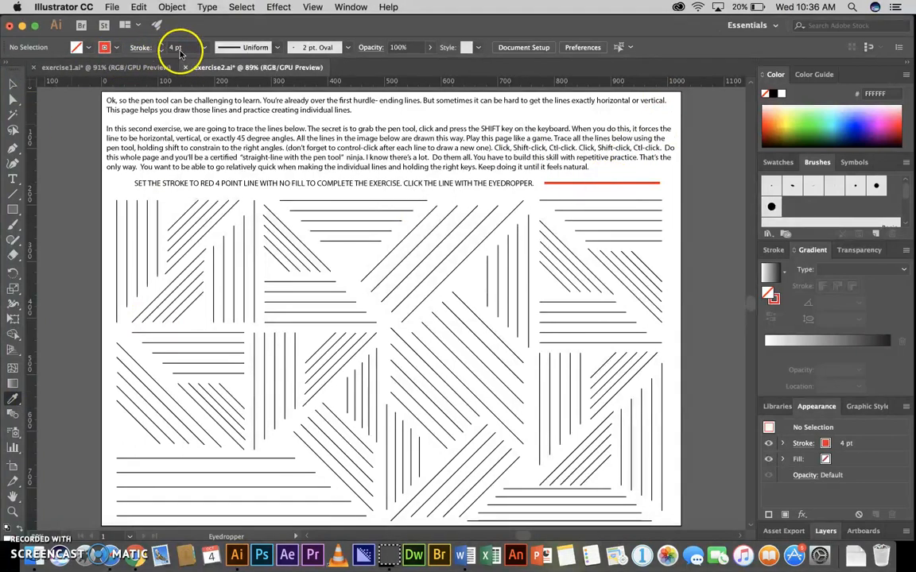
pyautogui.keyDown('super'); pyautogui.click(132, 87); pyautogui.keyUp('super')
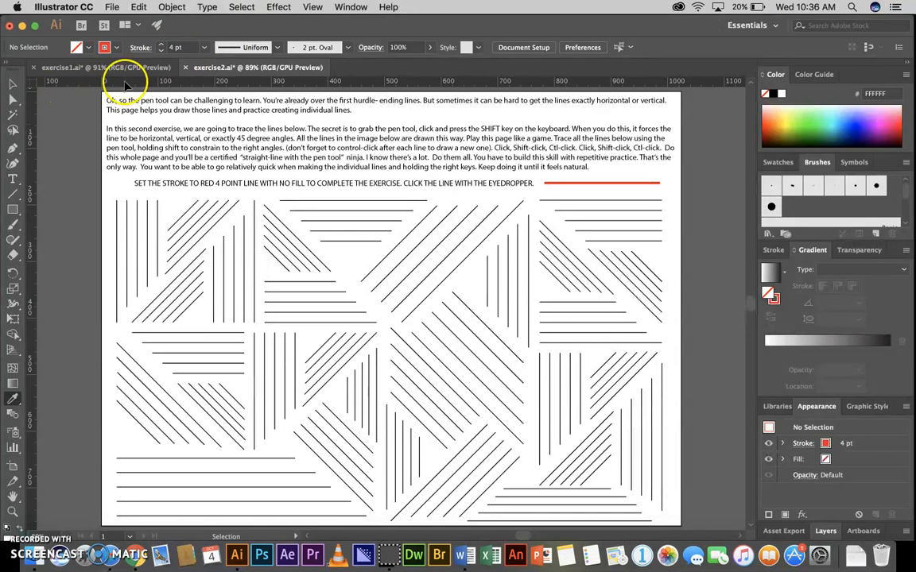
pyautogui.click(12, 149)
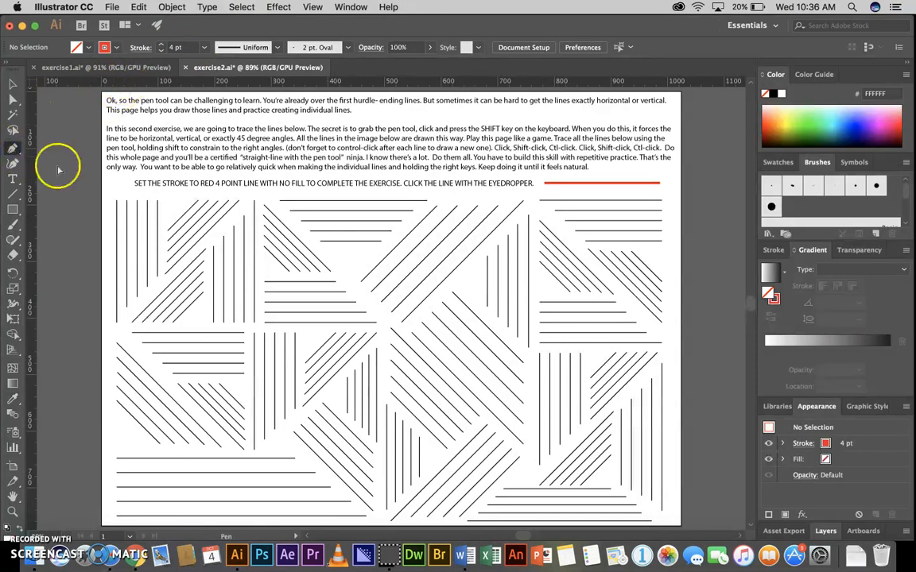
# - Trace the three longest vertical lines of the upper-left group with separate red straight Pen paths constrained to vertical
pyautogui.click(117, 202)
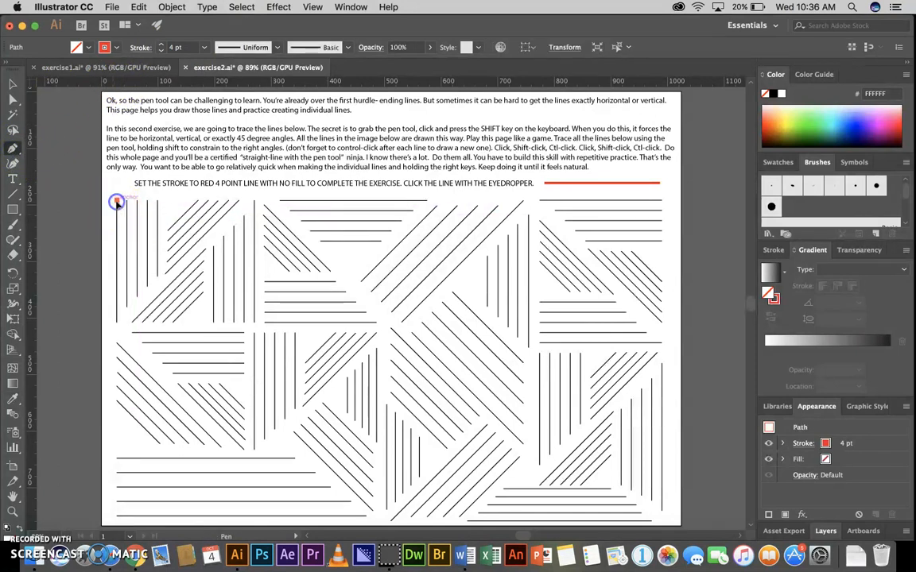
pyautogui.click(118, 324)
pyautogui.press('Escape')
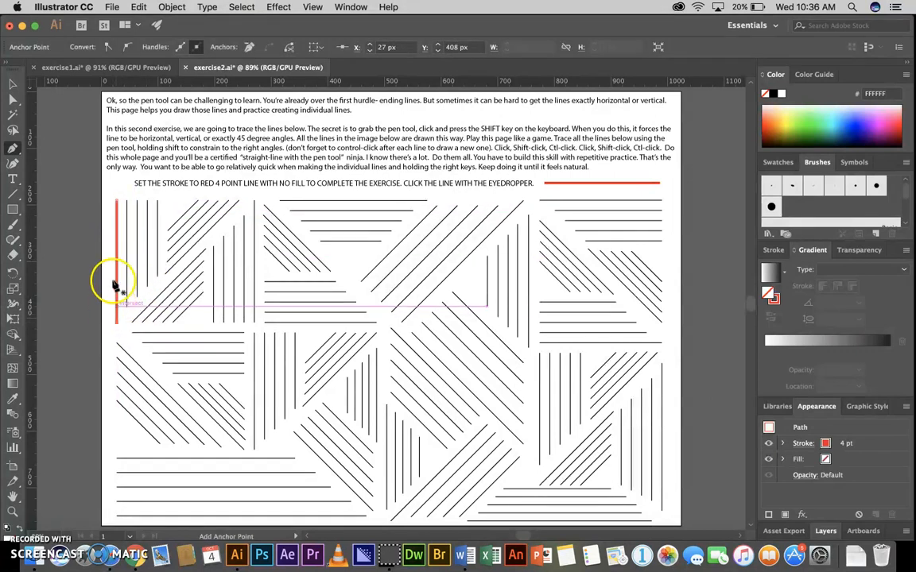
pyautogui.click(126, 201)
pyautogui.click(128, 308)
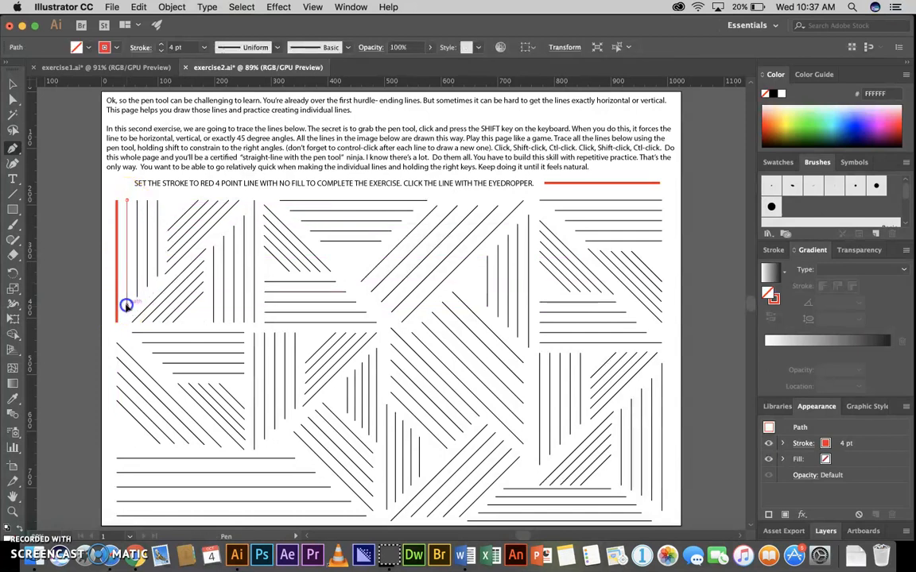
pyautogui.keyDown('ctrl'); pyautogui.click(141, 205); pyautogui.keyUp('ctrl')
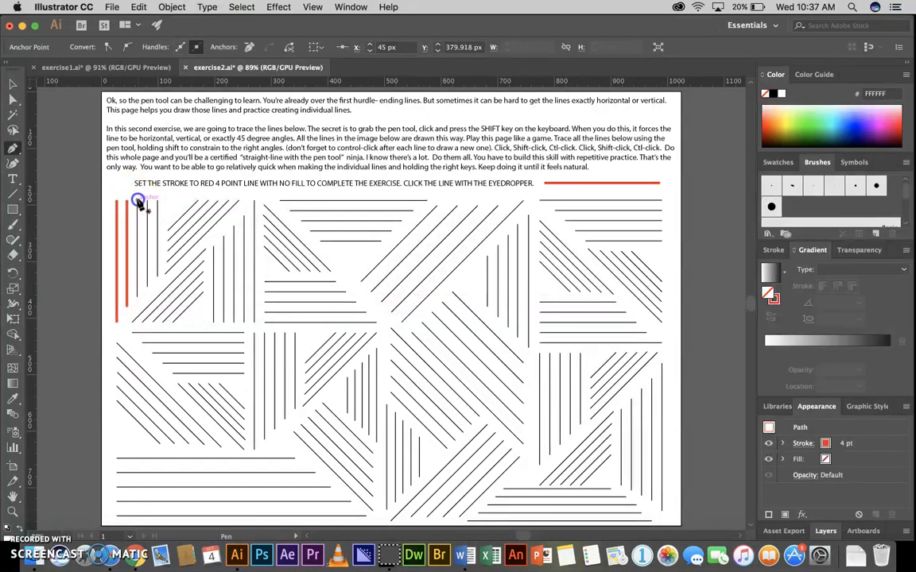
pyautogui.click(137, 200)
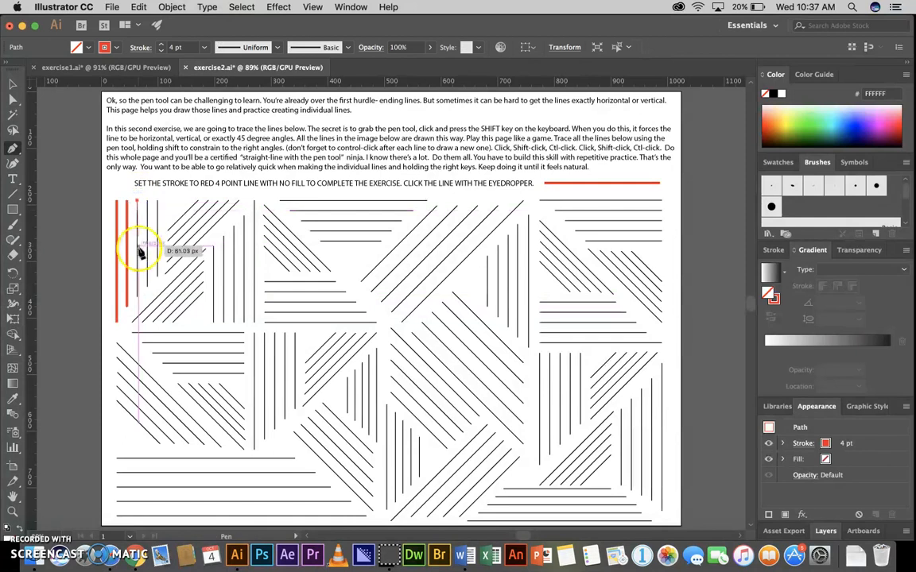
pyautogui.click(137, 299)
pyautogui.keyDown('ctrl'); pyautogui.click(147, 239); pyautogui.keyUp('ctrl')
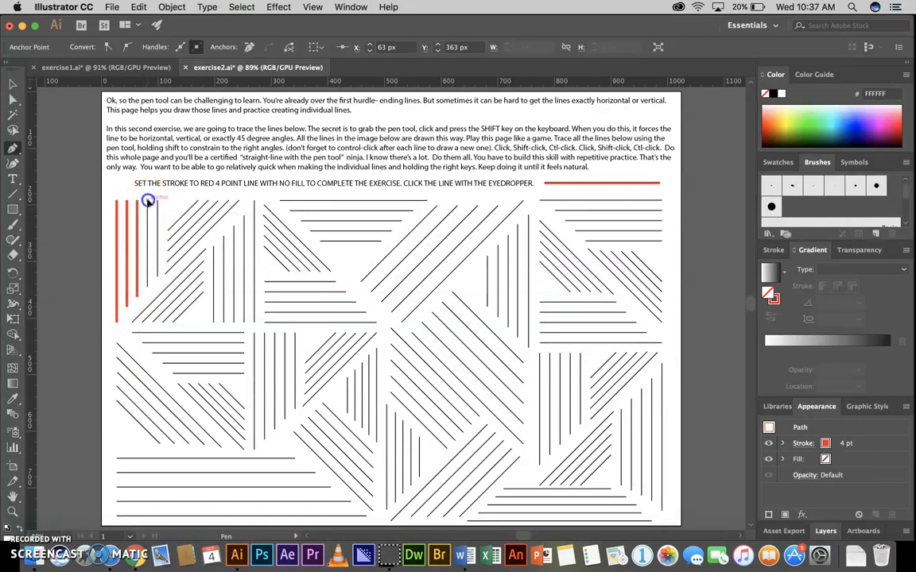
# - Trace the remaining two vertical lines of the upper-left group with separate vertical red Pen paths and end the last one
pyautogui.click(147, 201)
pyautogui.click(148, 286)
pyautogui.keyDown('ctrl'); pyautogui.click(147, 241); pyautogui.keyUp('ctrl')
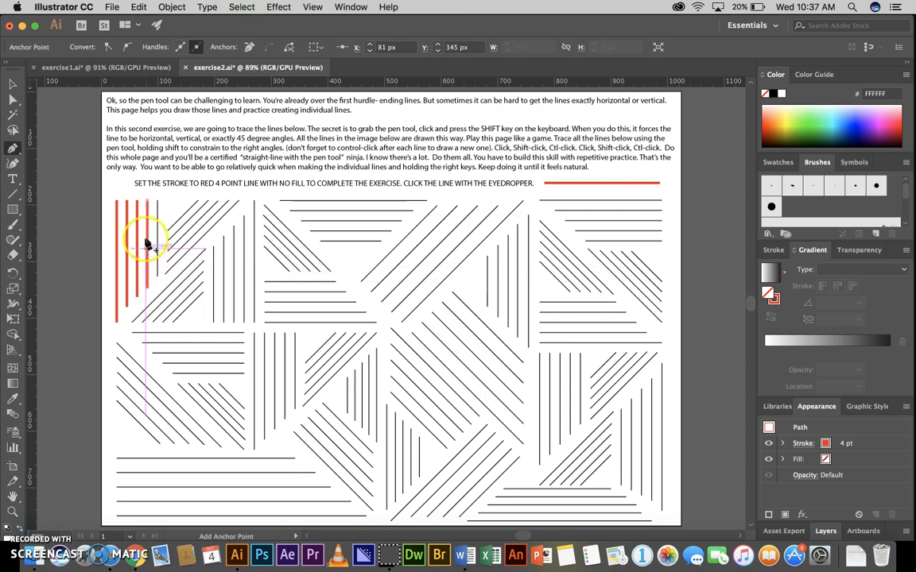
pyautogui.click(157, 201)
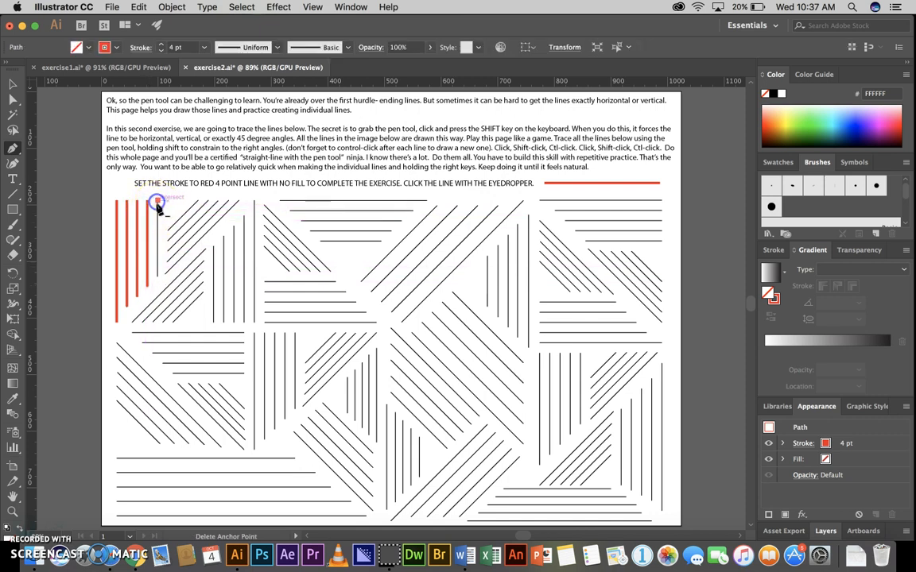
pyautogui.click(157, 273)
pyautogui.moveTo(158, 268); pyautogui.dragTo(171, 236)
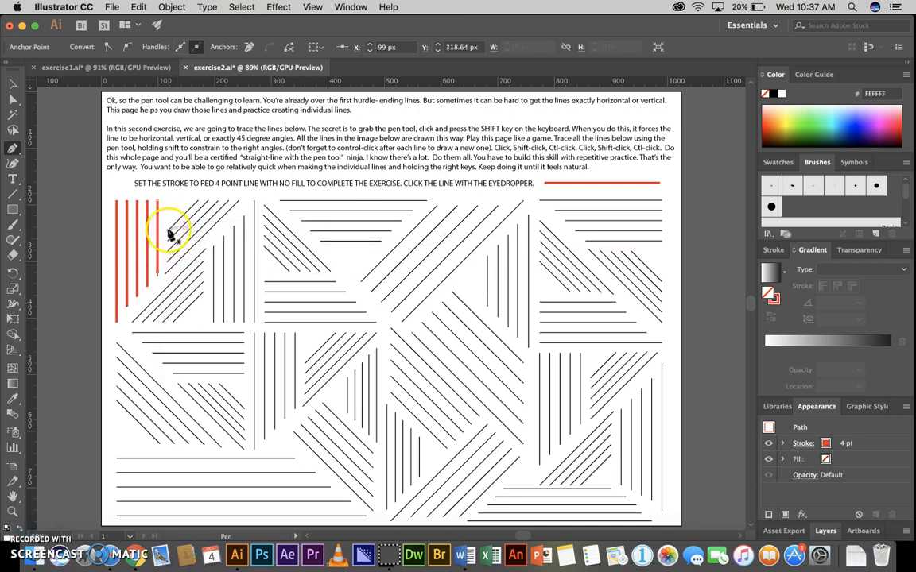
# - Trace the three shortest 45-degree diagonals beside the traced vertical lines, ending each red path separately
pyautogui.click(197, 202)
pyautogui.keyDown('super'); pyautogui.click(171, 193); pyautogui.keyUp('super')
pyautogui.click(169, 240)
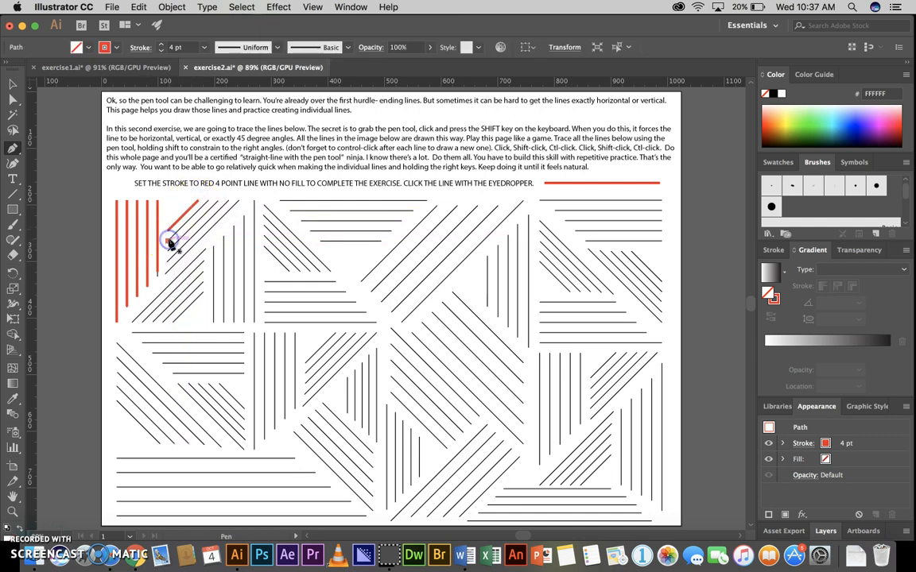
pyautogui.click(211, 204)
pyautogui.keyDown('super'); pyautogui.click(184, 246); pyautogui.keyUp('super')
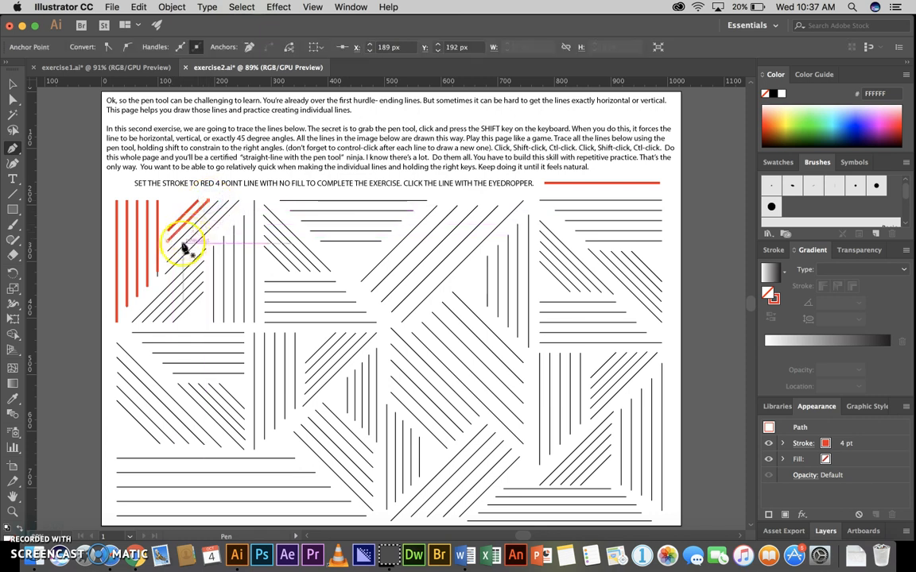
pyautogui.click(168, 251)
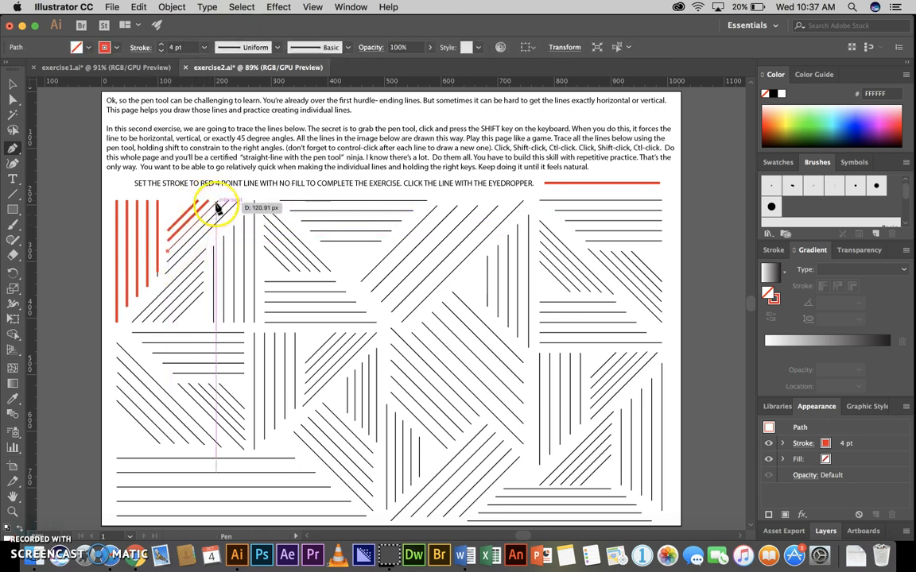
pyautogui.click(216, 203)
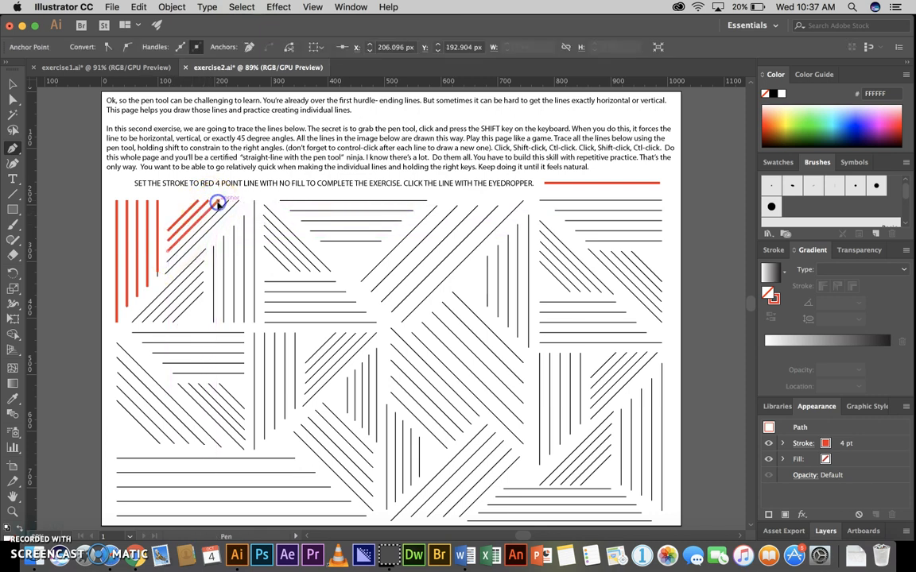
pyautogui.keyDown('super'); pyautogui.click(170, 259); pyautogui.keyUp('super')
# - Trace the two longest 45-degree diagonals of the same group with separate red Pen paths and deselect the artwork
pyautogui.click(168, 262)
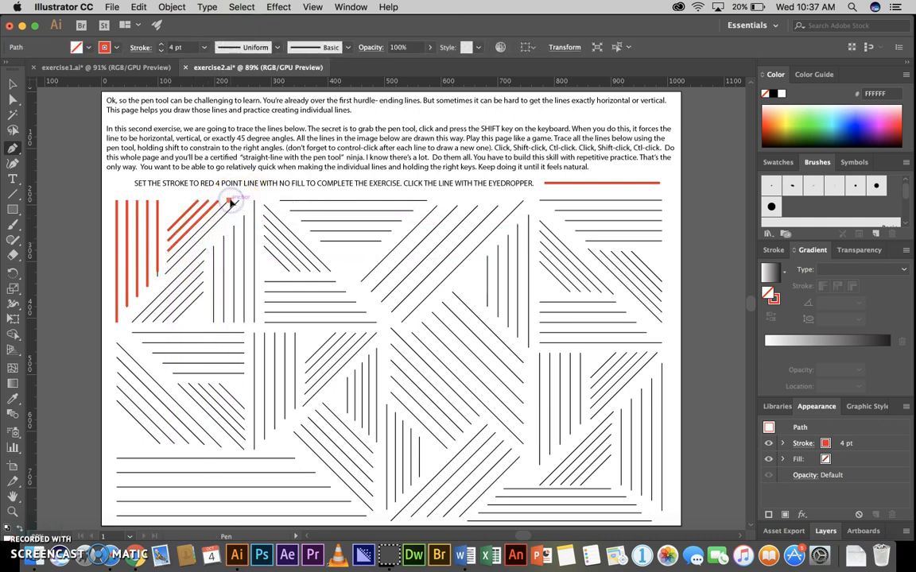
pyautogui.click(230, 202)
pyautogui.keyDown('super'); pyautogui.click(167, 268); pyautogui.keyUp('super')
pyautogui.click(165, 273)
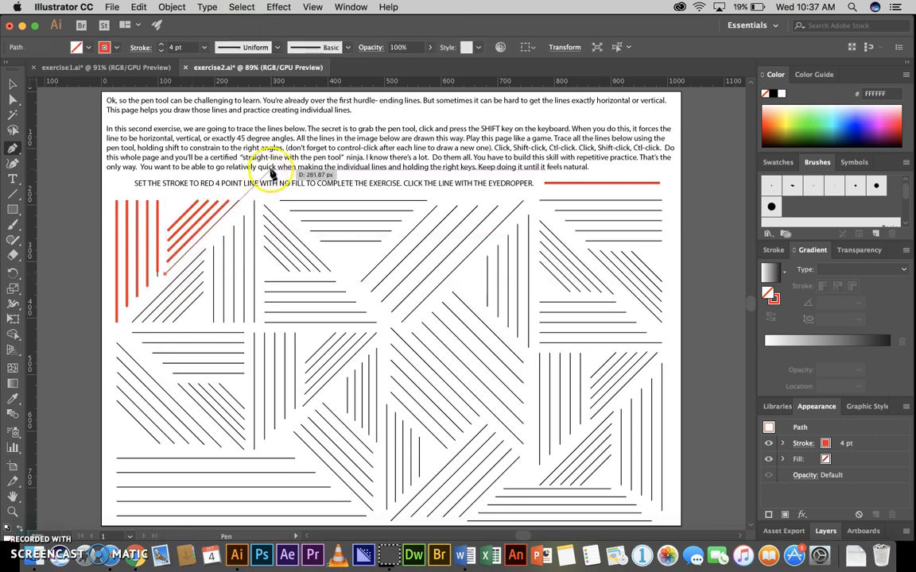
pyautogui.click(240, 201)
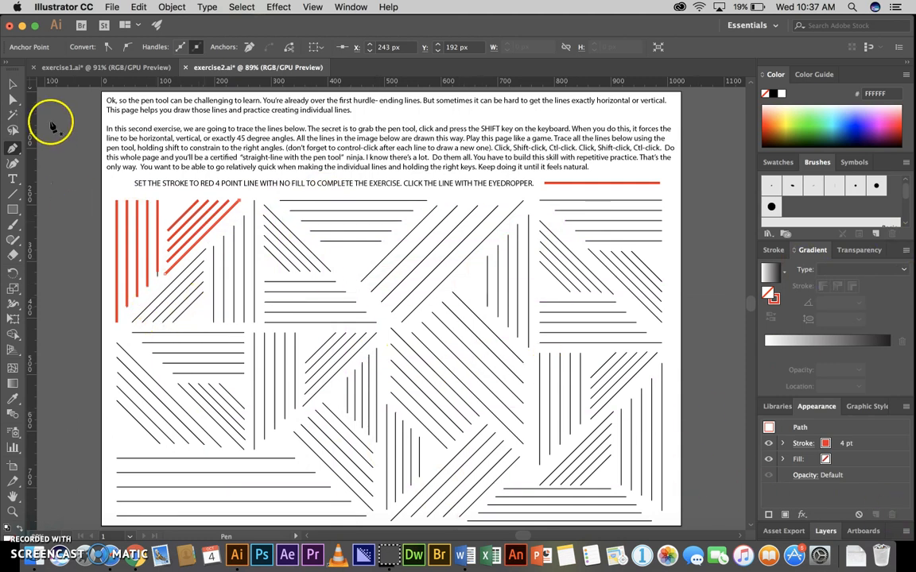
pyautogui.click(14, 85)
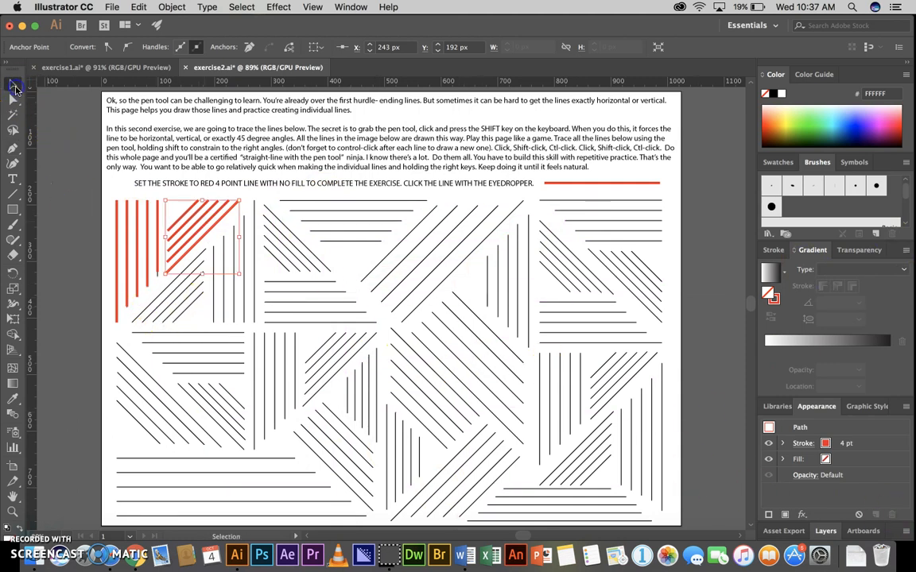
pyautogui.click(174, 194)
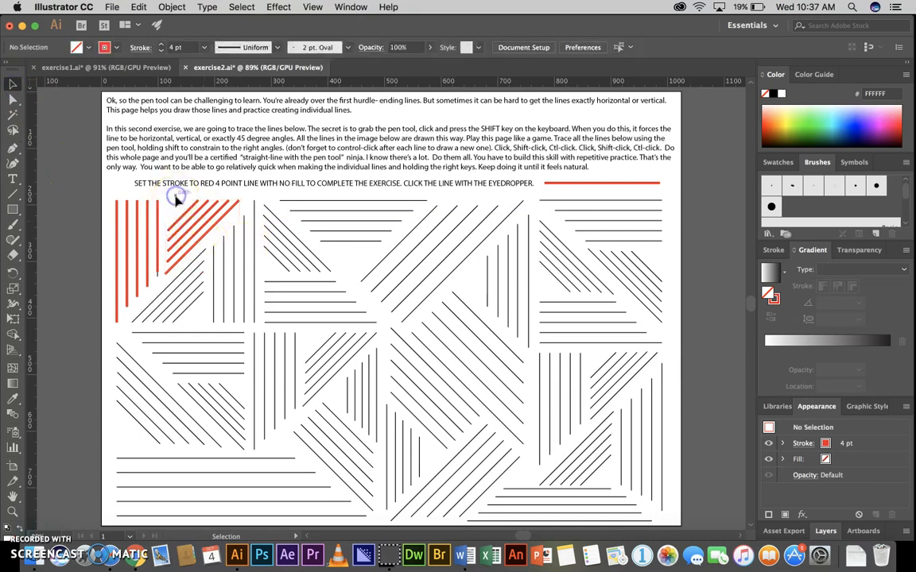
pyautogui.click(14, 527)
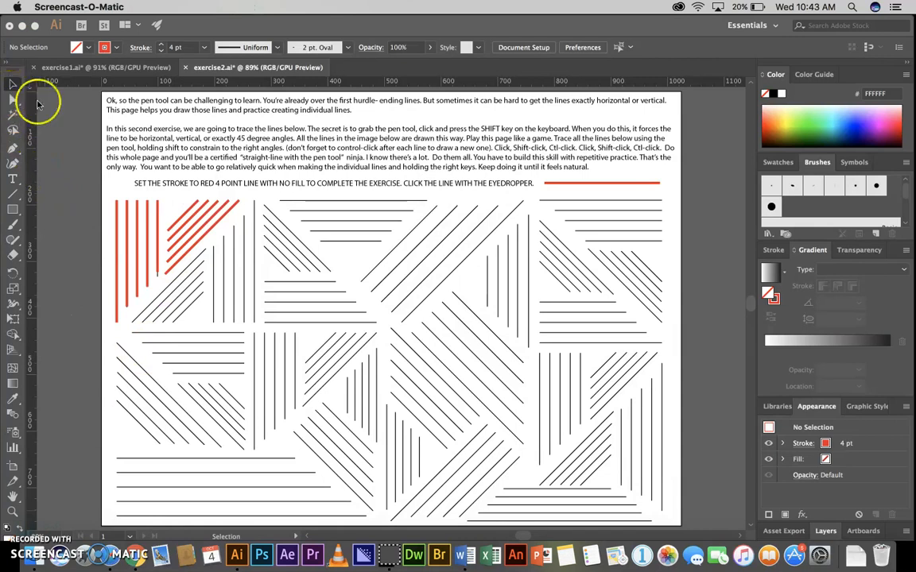
# - Select the five traced vertical lines together and set their stroke color to blue, keeping them vertical
pyautogui.click(116, 213)
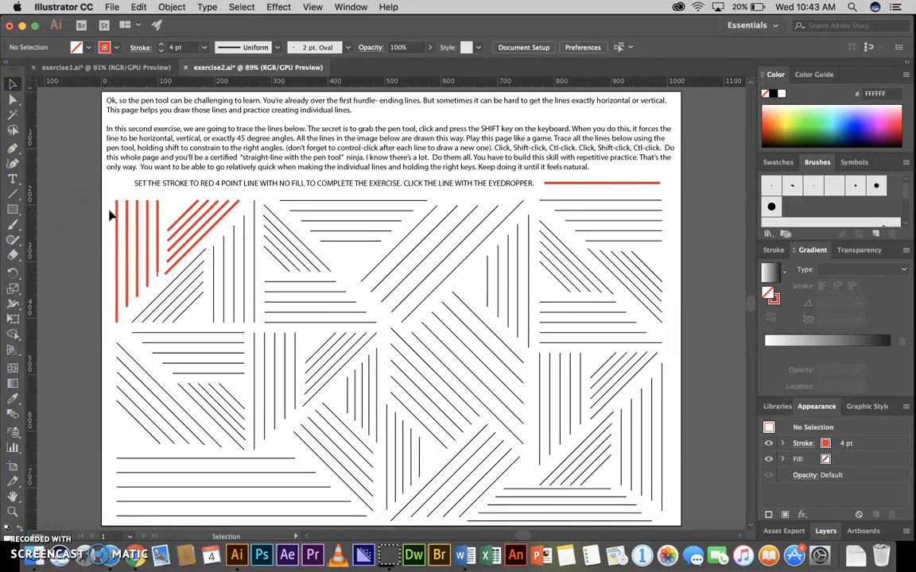
pyautogui.moveTo(161, 216); pyautogui.dragTo(162, 217)
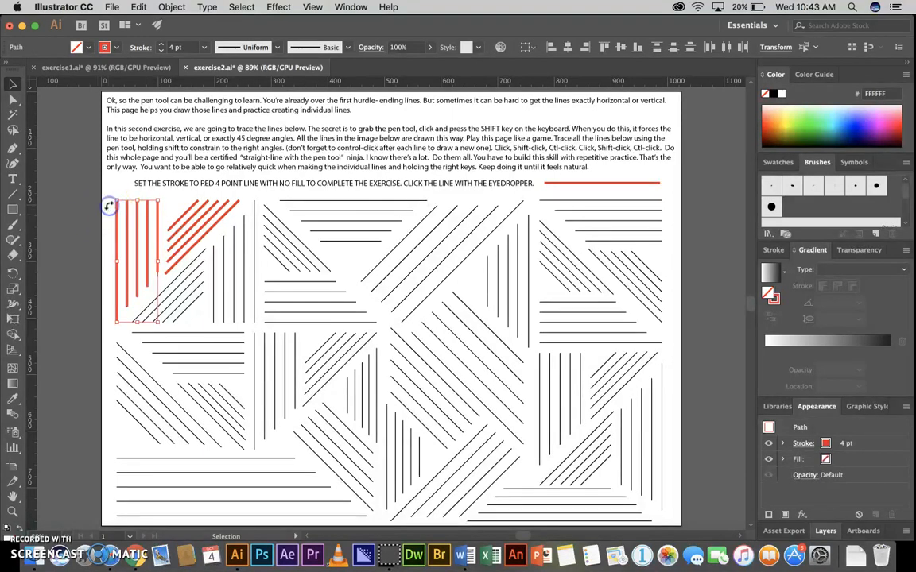
pyautogui.moveTo(109, 207); pyautogui.dragTo(111, 208)
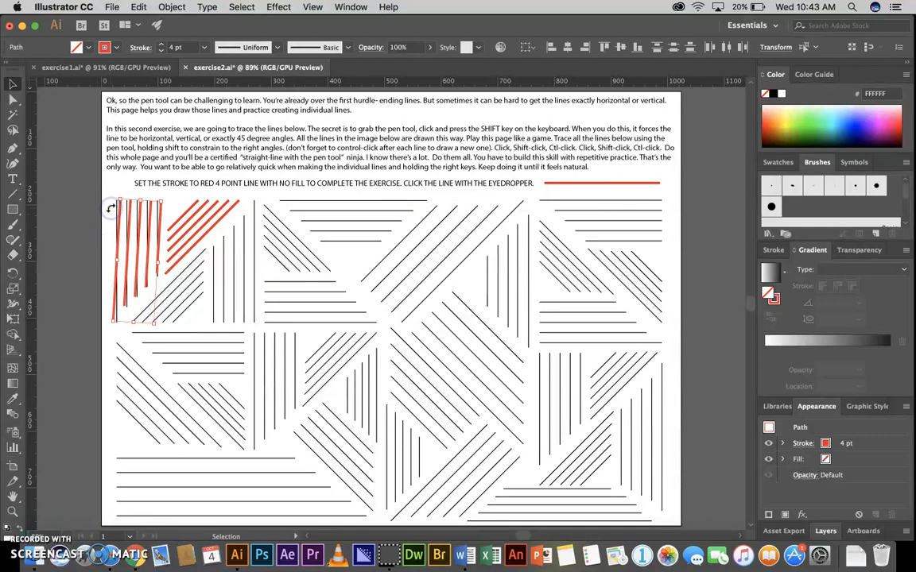
pyautogui.press('super+z')
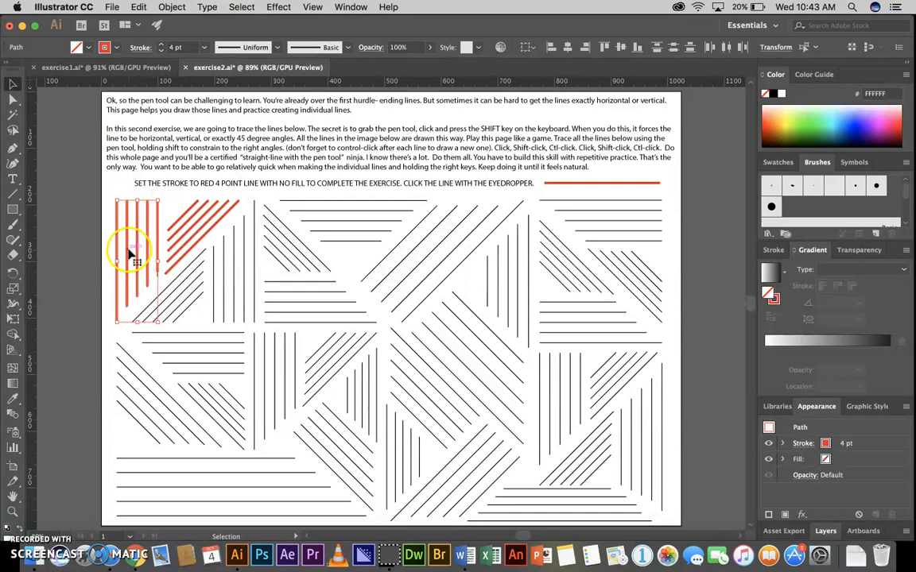
pyautogui.click(104, 47)
pyautogui.click(83, 71)
# - Select the five traced diagonal lines together, set their stroke color to magenta, and deselect them
pyautogui.click(170, 201)
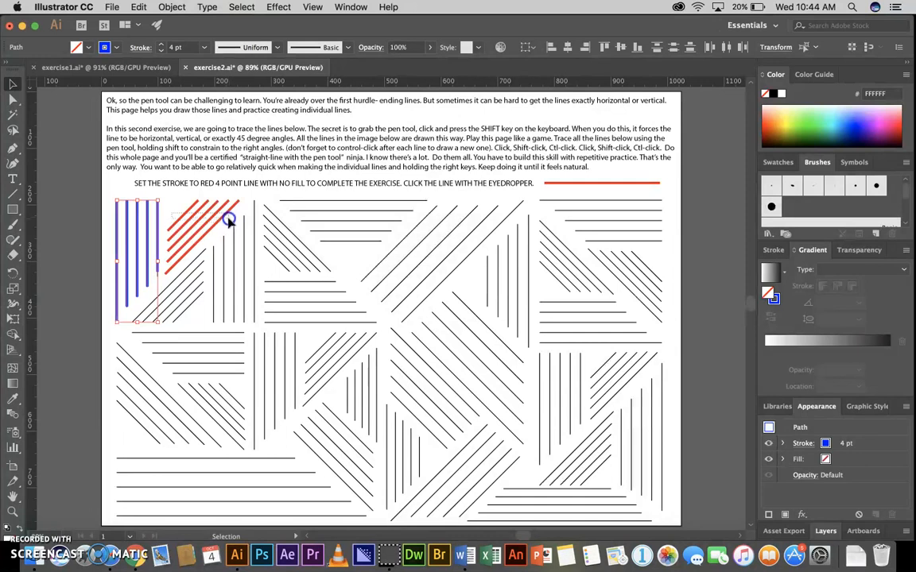
pyautogui.click(230, 223)
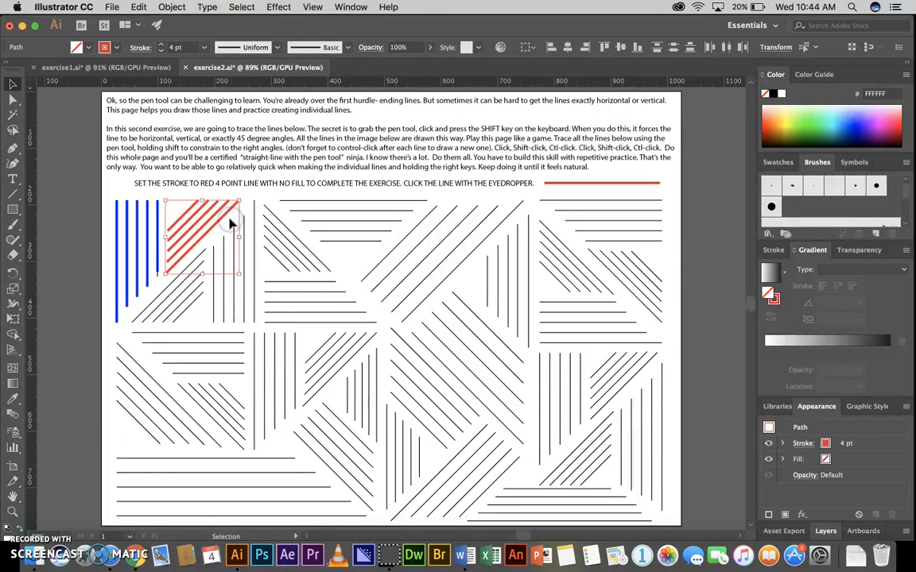
pyautogui.click(115, 51)
pyautogui.click(88, 69)
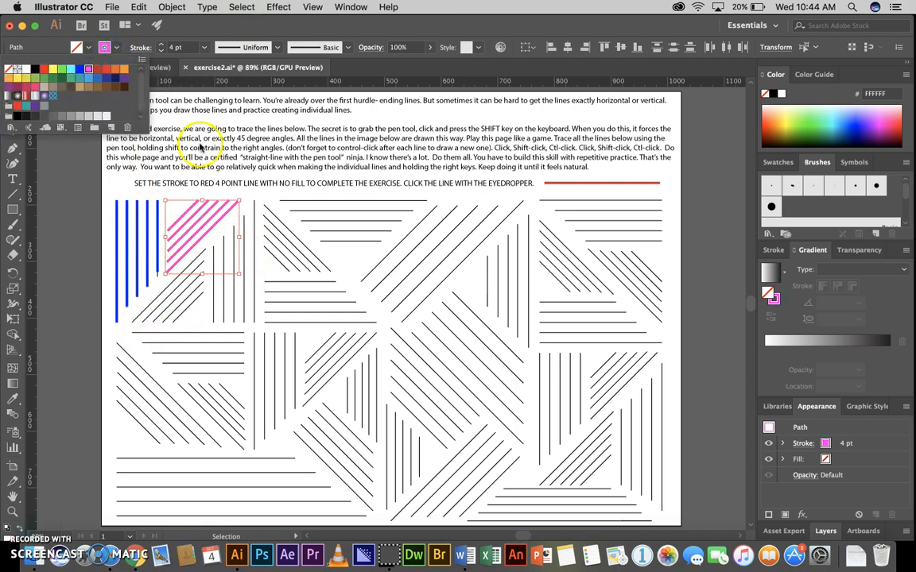
pyautogui.click(253, 215)
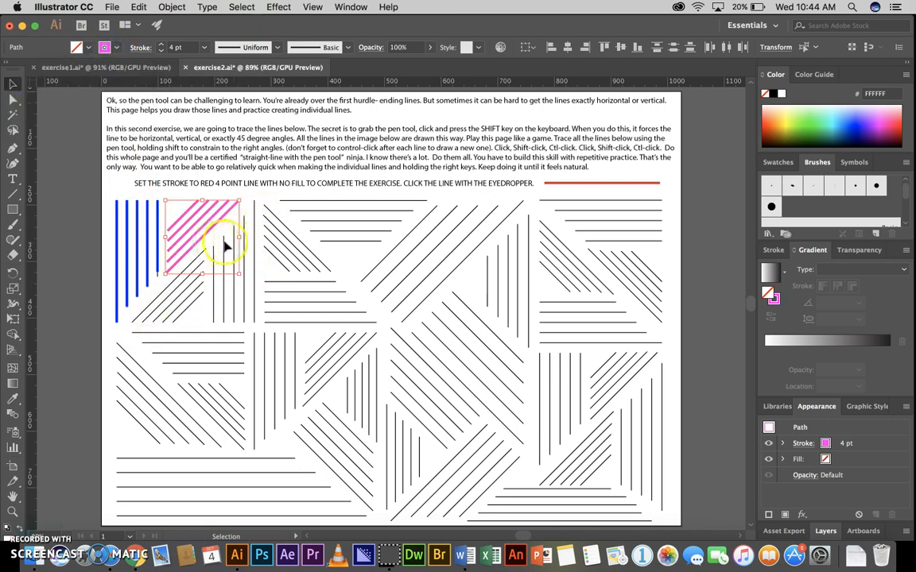
pyautogui.click(338, 252)
pyautogui.click(366, 258)
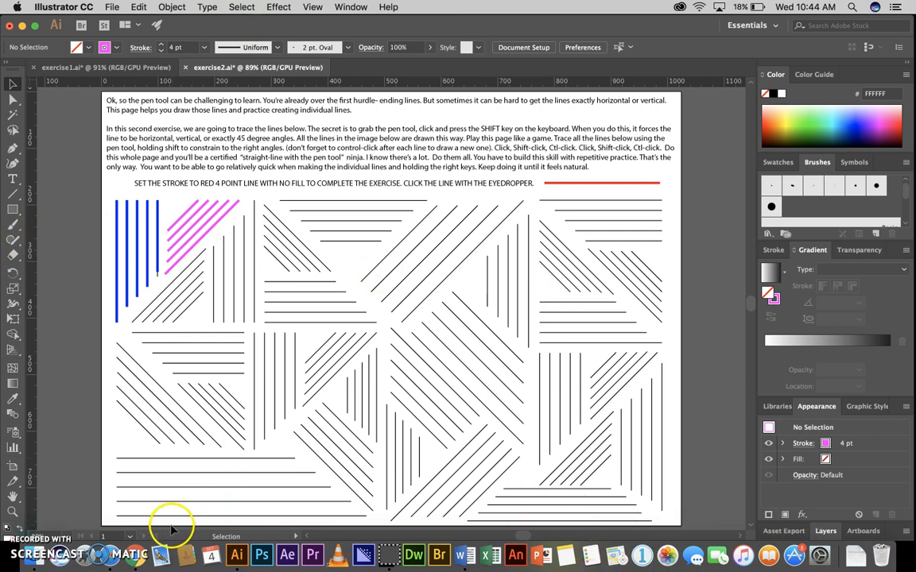
# - Switch to Chrome, download exercise3.ai from the Schoology assignment, and open it in Illustrator with the whole page visible
pyautogui.click(133, 555)
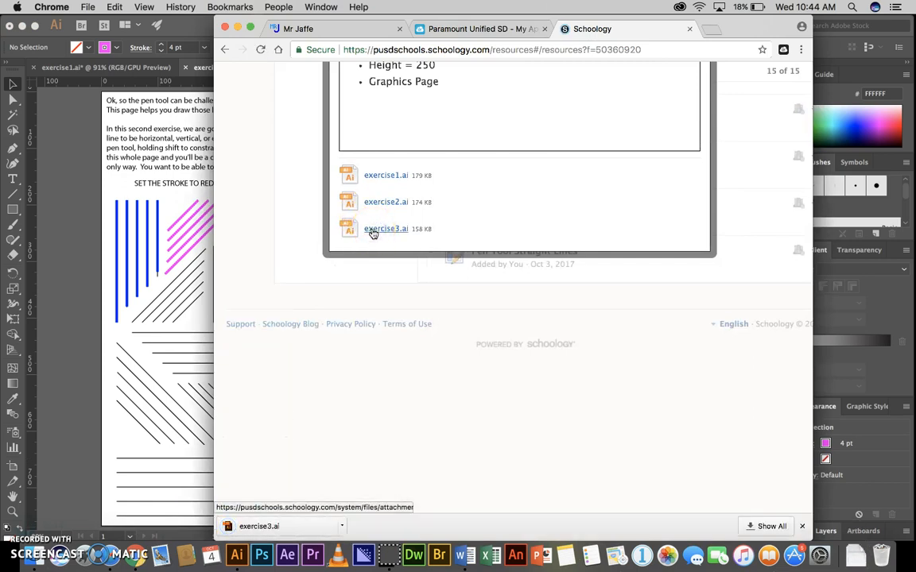
pyautogui.click(274, 526)
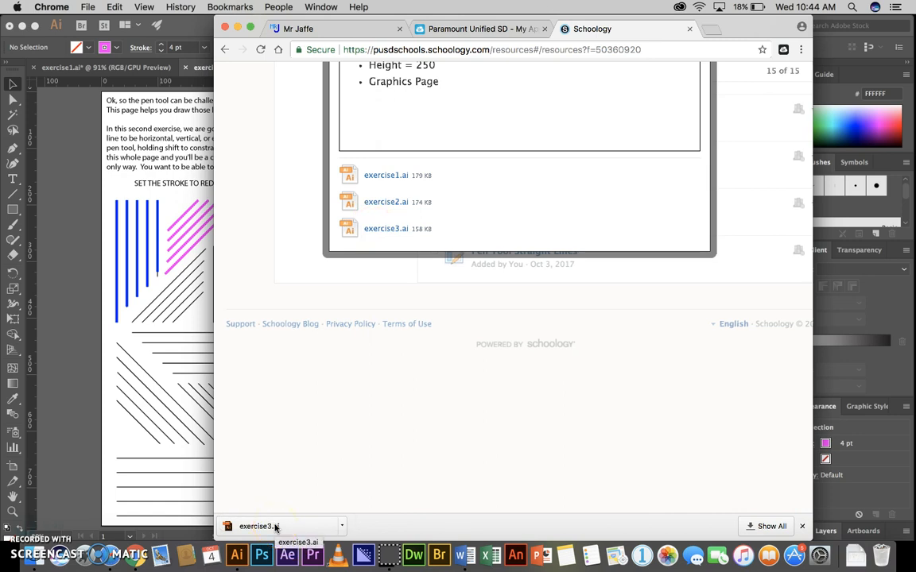
pyautogui.click(274, 526)
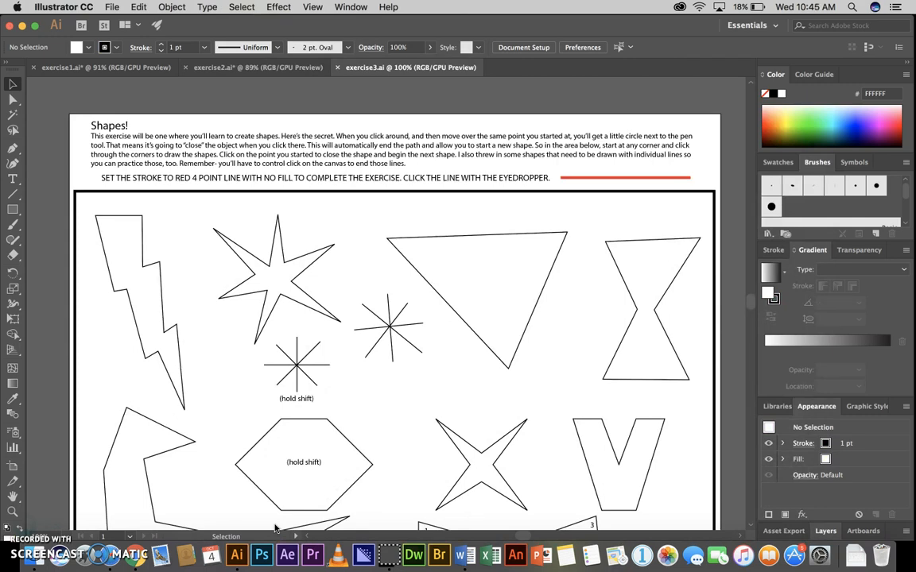
pyautogui.press('super+0')
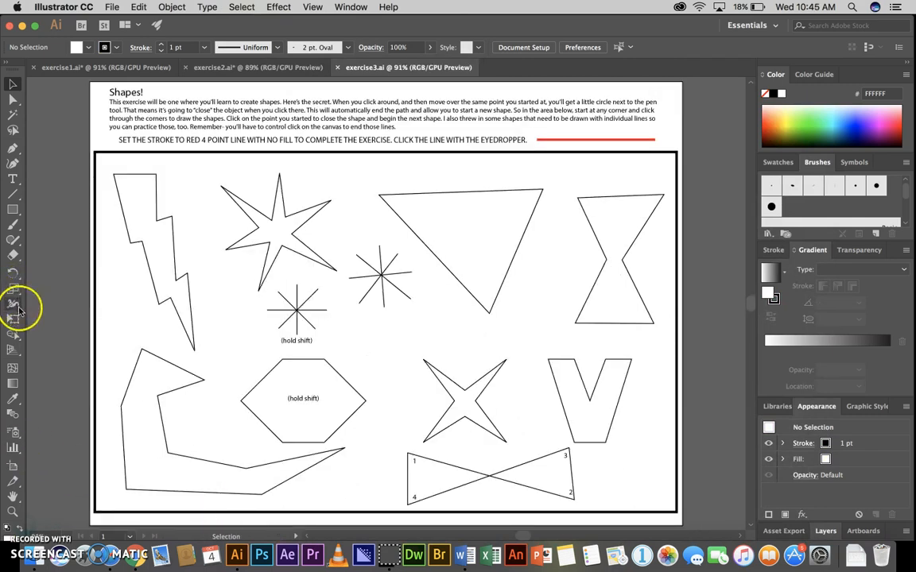
# - Sample the red 4 pt, no-fill line above the shapes with the Eyedropper and activate the Pen tool
pyautogui.click(14, 399)
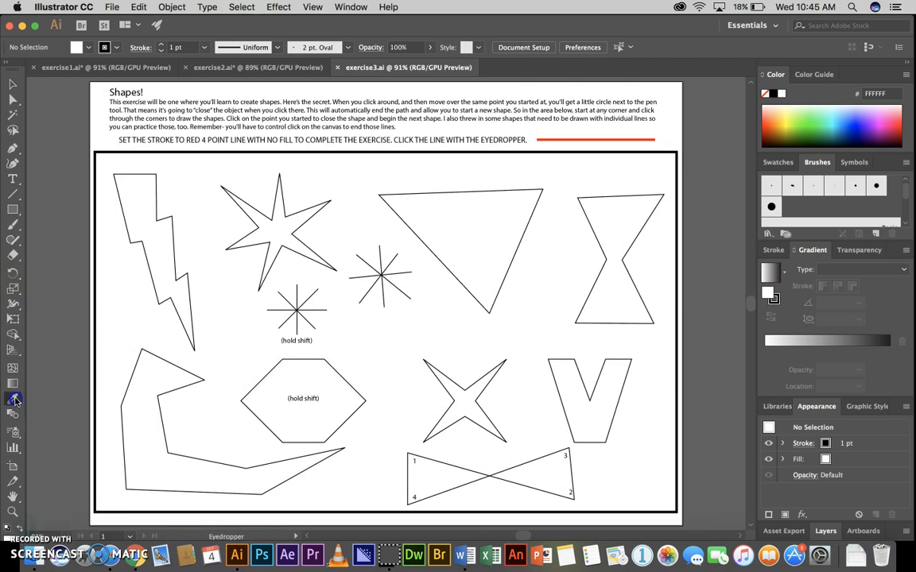
pyautogui.click(600, 139)
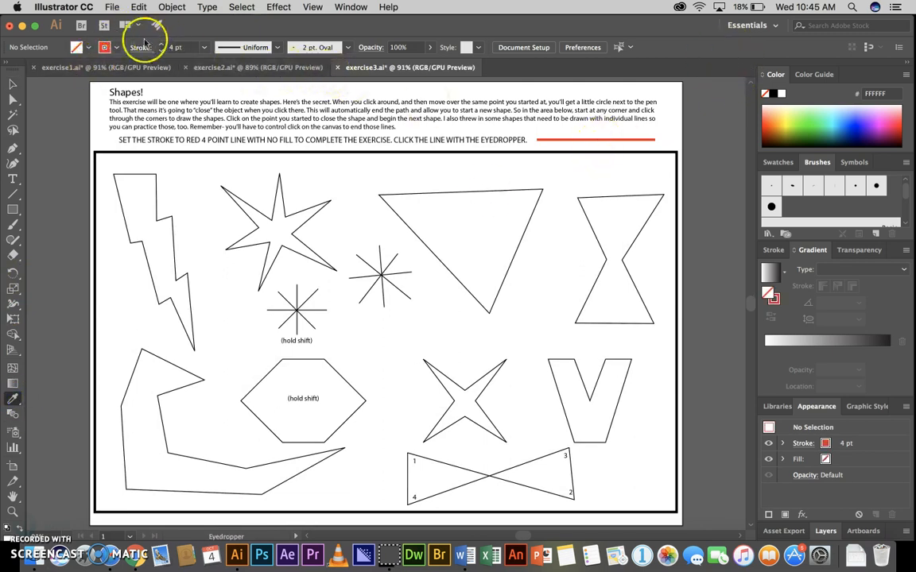
pyautogui.click(12, 149)
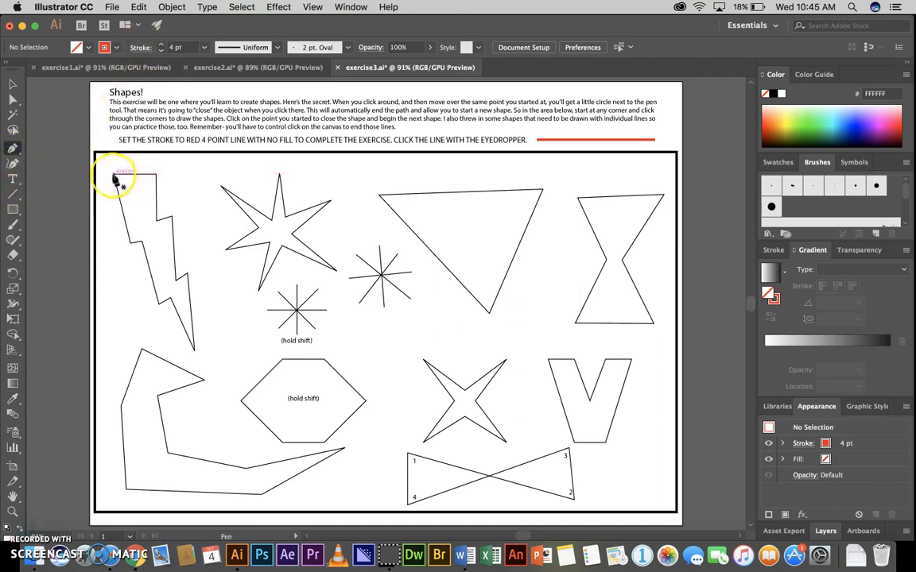
# - Trace the lightning bolt outline corner by corner with the Pen tool and close the path at its starting anchor
pyautogui.click(114, 174)
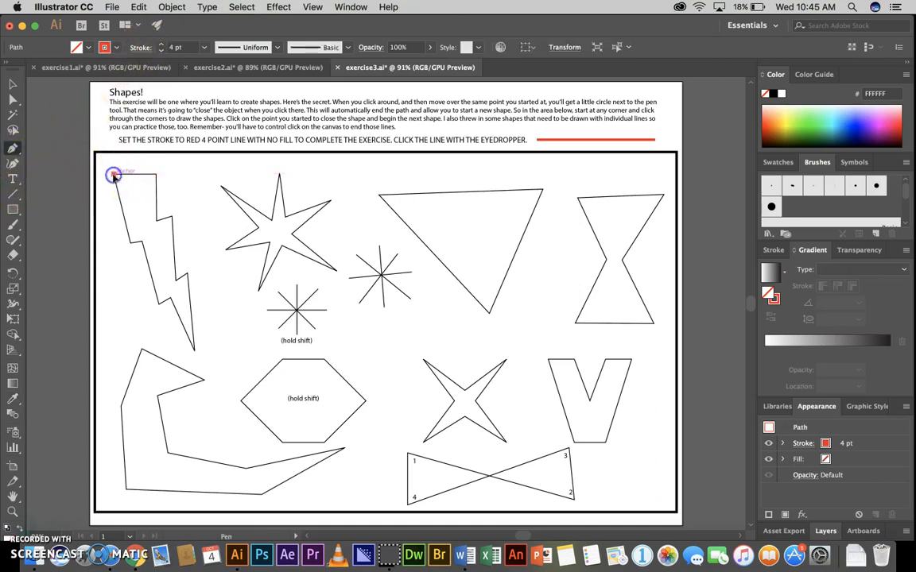
pyautogui.click(156, 174)
pyautogui.click(157, 220)
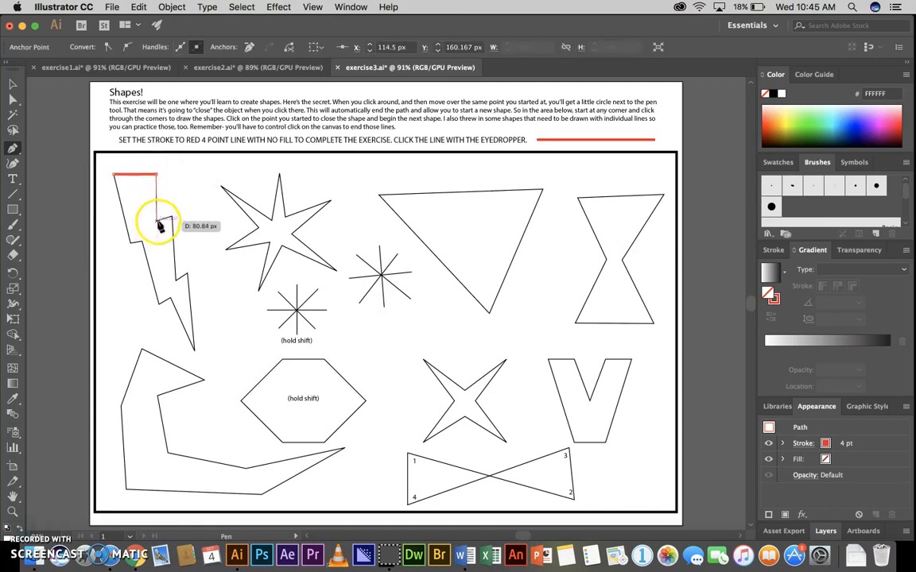
pyautogui.moveTo(158, 222); pyautogui.dragTo(173, 224)
pyautogui.click(171, 217)
pyautogui.moveTo(175, 274)
pyautogui.mouseDown()
pyautogui.moveTo(180, 261)
pyautogui.moveTo(183, 283)
pyautogui.moveTo(179, 276)
pyautogui.moveTo(189, 280)
pyautogui.mouseUp()
pyautogui.moveTo(194, 347)
pyautogui.mouseDown()
pyautogui.moveTo(200, 343)
pyautogui.moveTo(194, 351)
pyautogui.mouseUp()
pyautogui.moveTo(170, 298)
pyautogui.mouseDown()
pyautogui.moveTo(162, 309)
pyautogui.moveTo(158, 303)
pyautogui.mouseUp()
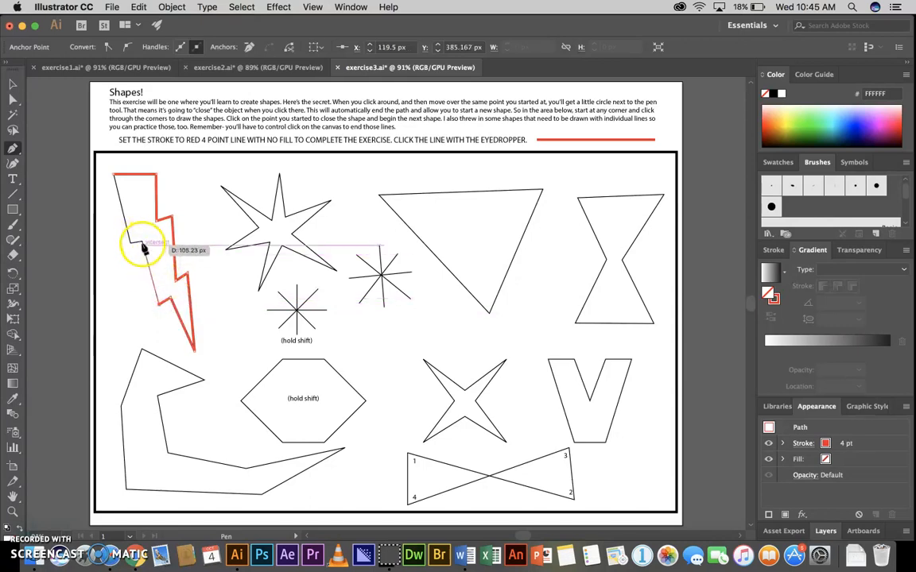
pyautogui.moveTo(140, 238); pyautogui.dragTo(135, 248)
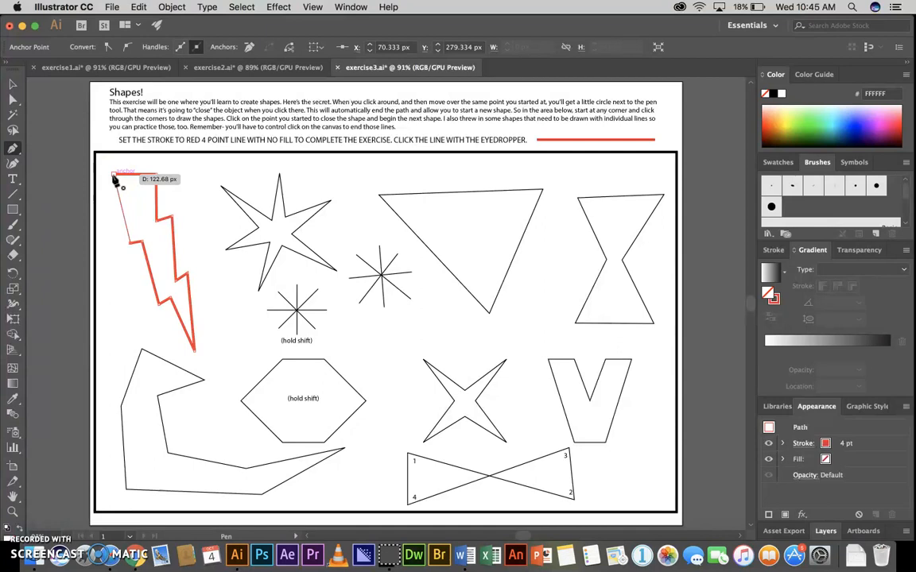
pyautogui.click(115, 180)
pyautogui.click(115, 176)
pyautogui.click(229, 222)
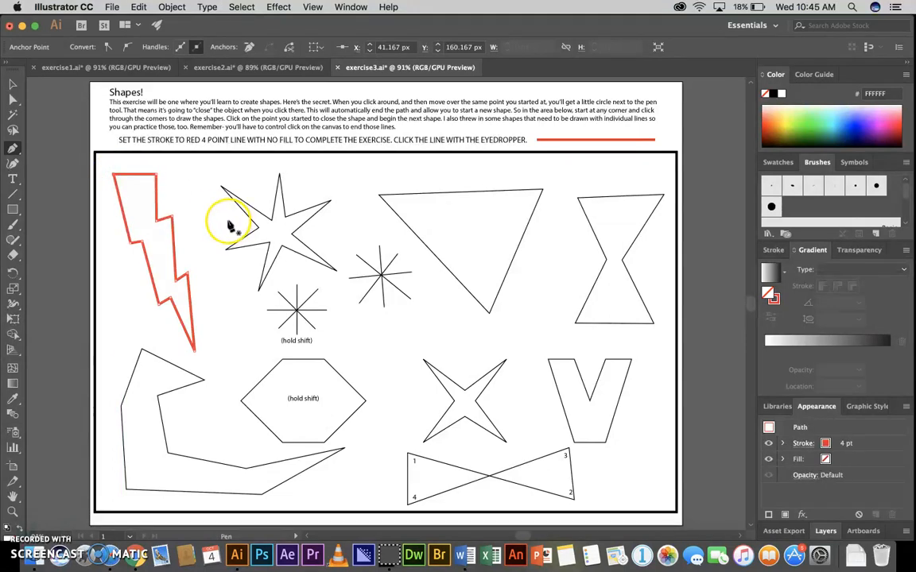
# - Give the traced lightning bolt a yellow fill and an orange stroke, and deselect it
pyautogui.click(15, 85)
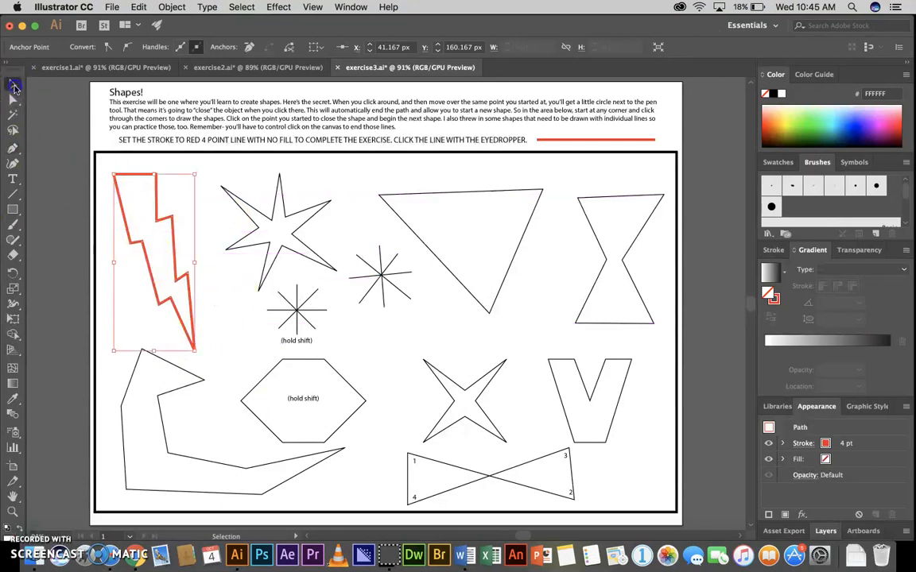
pyautogui.click(137, 176)
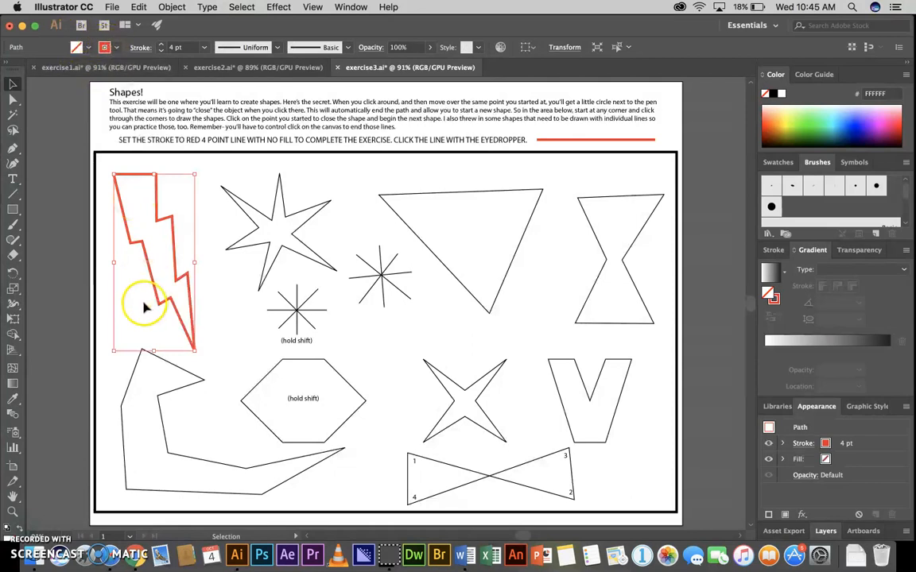
pyautogui.click(76, 47)
pyautogui.click(53, 72)
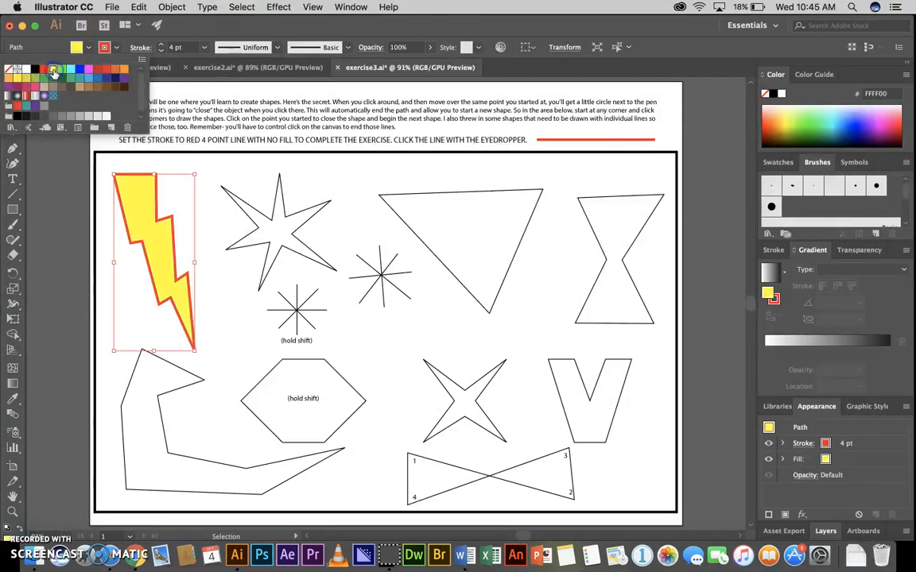
pyautogui.click(104, 47)
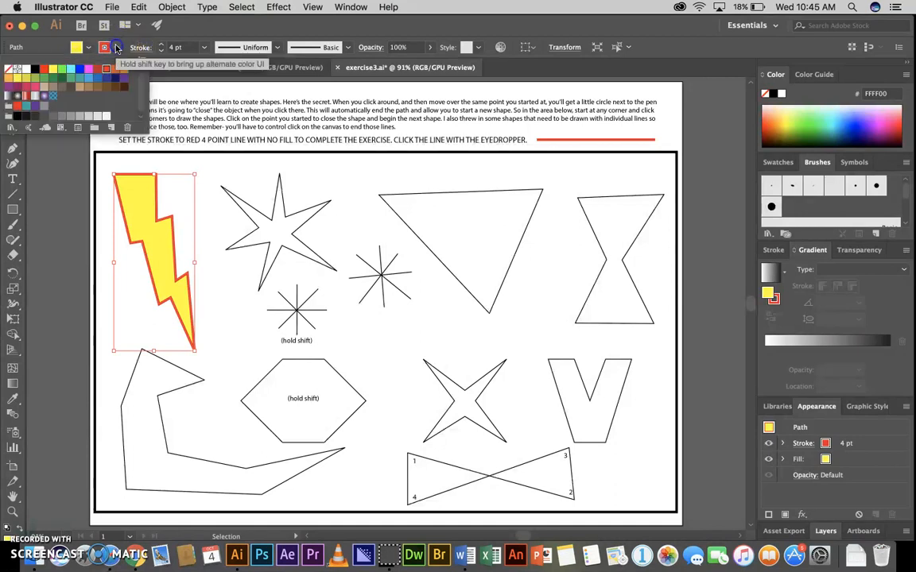
pyautogui.click(9, 79)
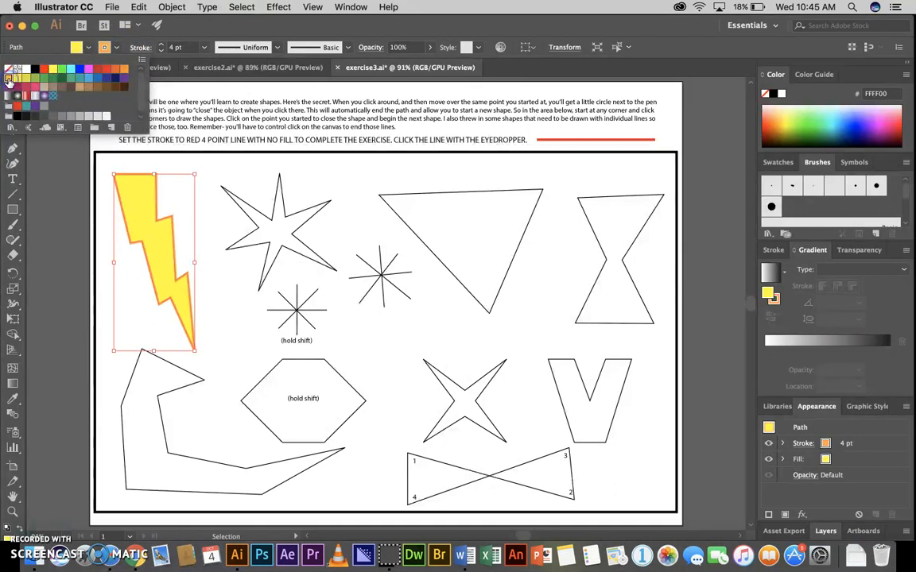
pyautogui.click(201, 198)
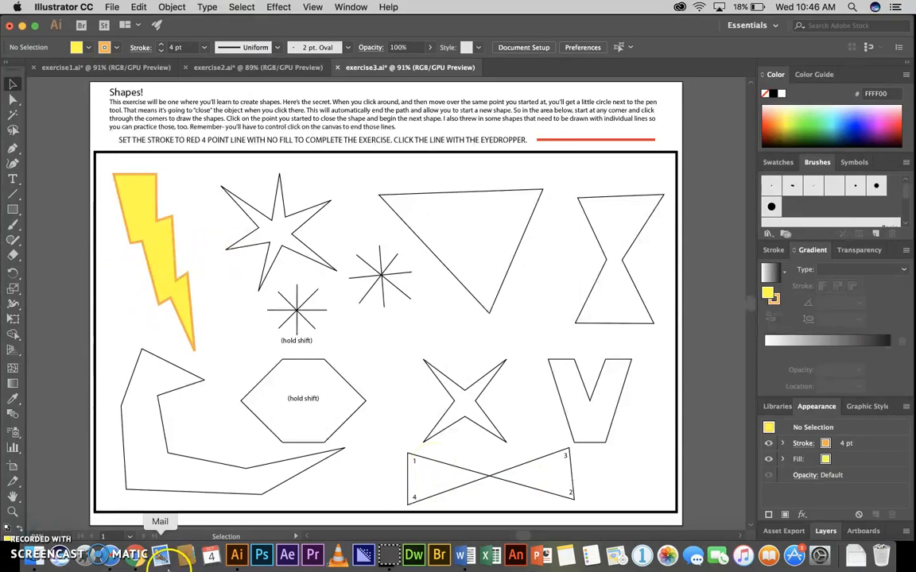
# - Switch to Safari, examine the finished exercise images posted on the student website, and return to Illustrator
pyautogui.click(111, 558)
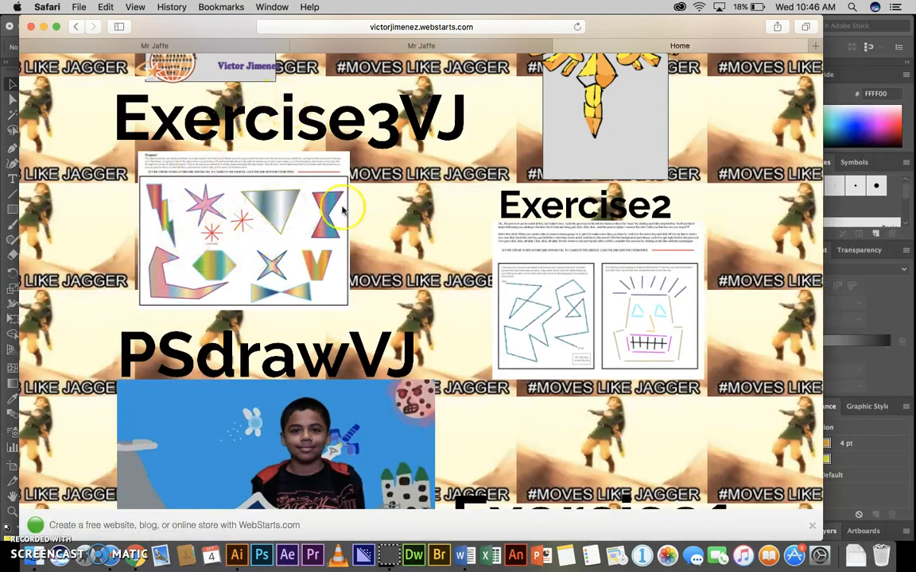
pyautogui.scroll(-5, 585, 348)
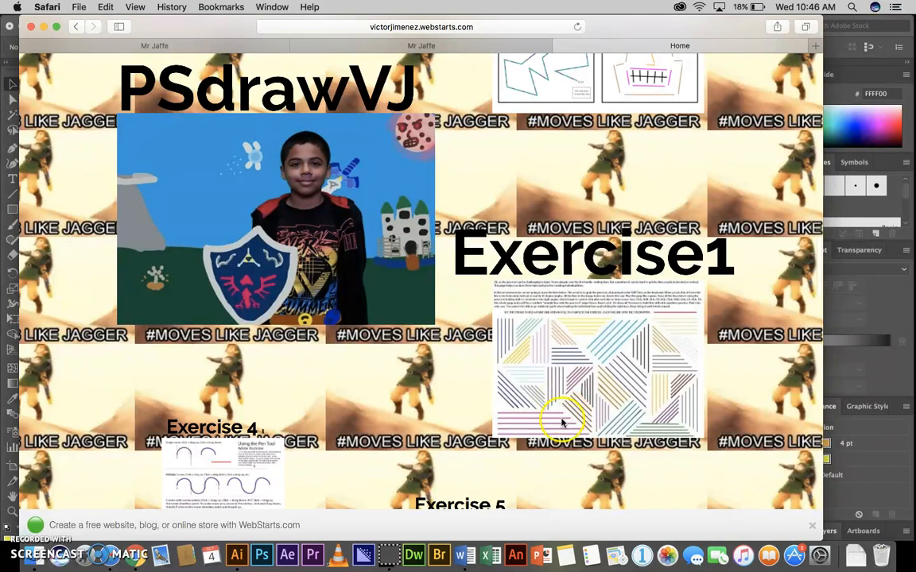
pyautogui.scroll(10, 548, 409)
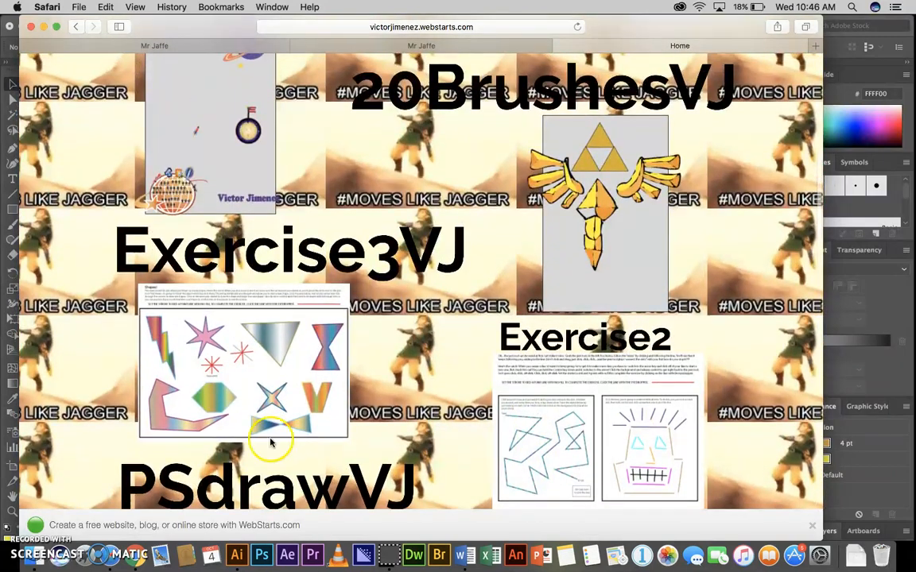
pyautogui.click(237, 554)
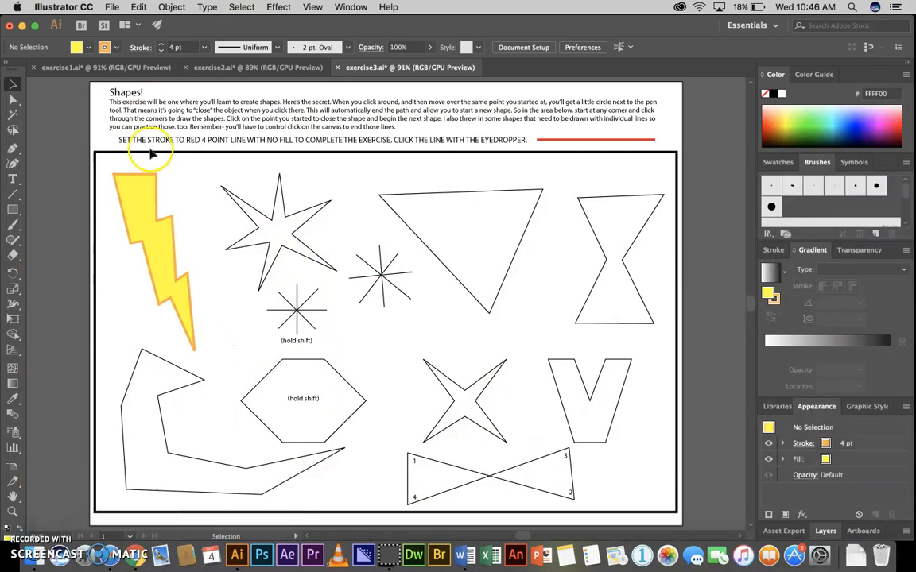
# - Set up a Save for Web JPEG High export of exercise3 with a height of 250 px, and cancel the export
pyautogui.click(111, 7)
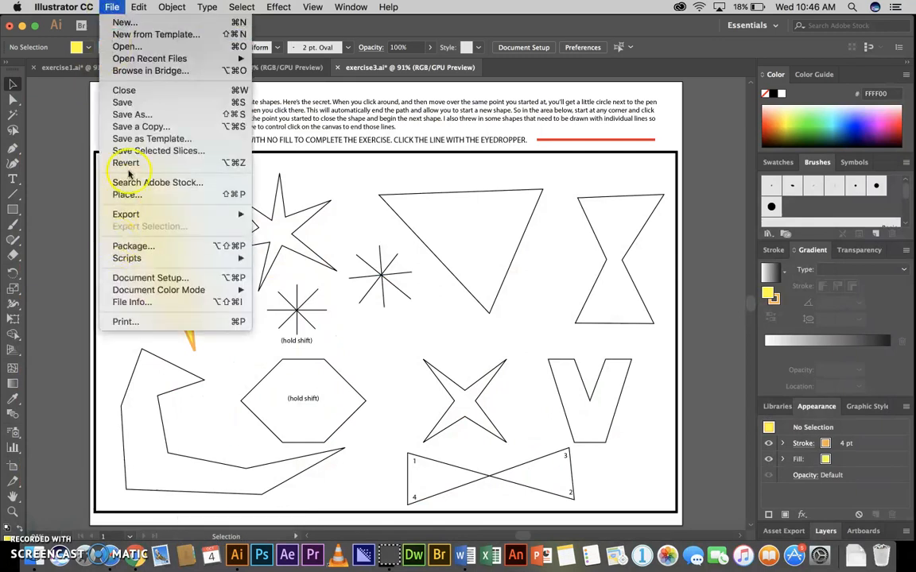
pyautogui.click(134, 215)
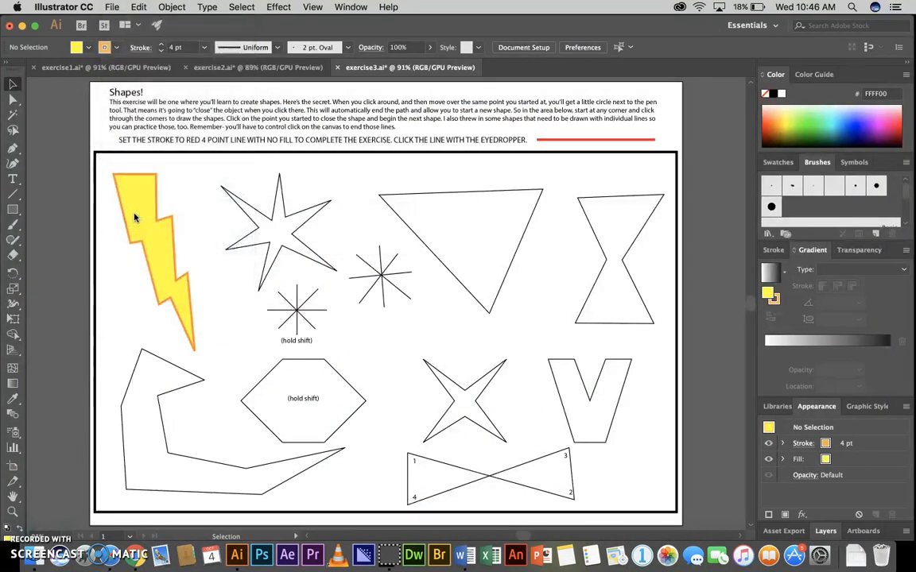
pyautogui.click(112, 7)
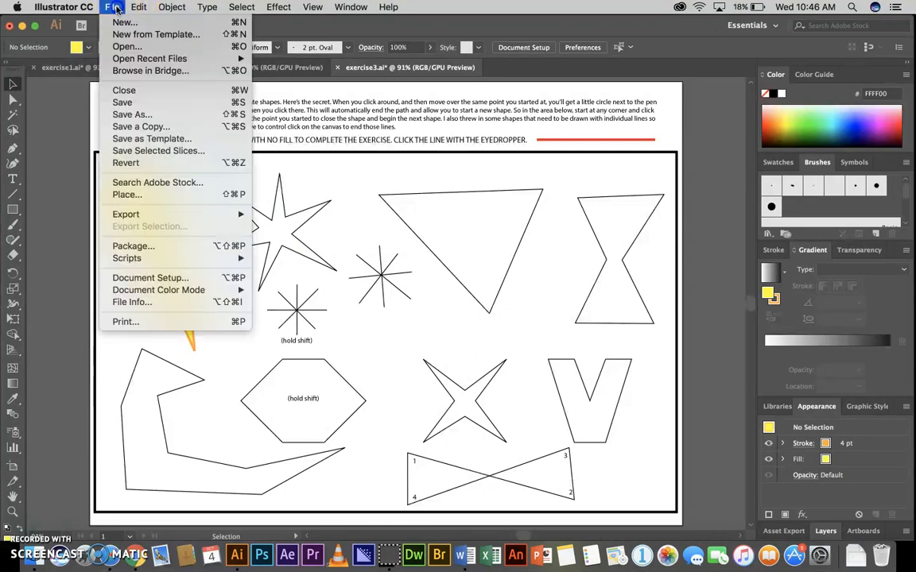
pyautogui.moveTo(179, 215)
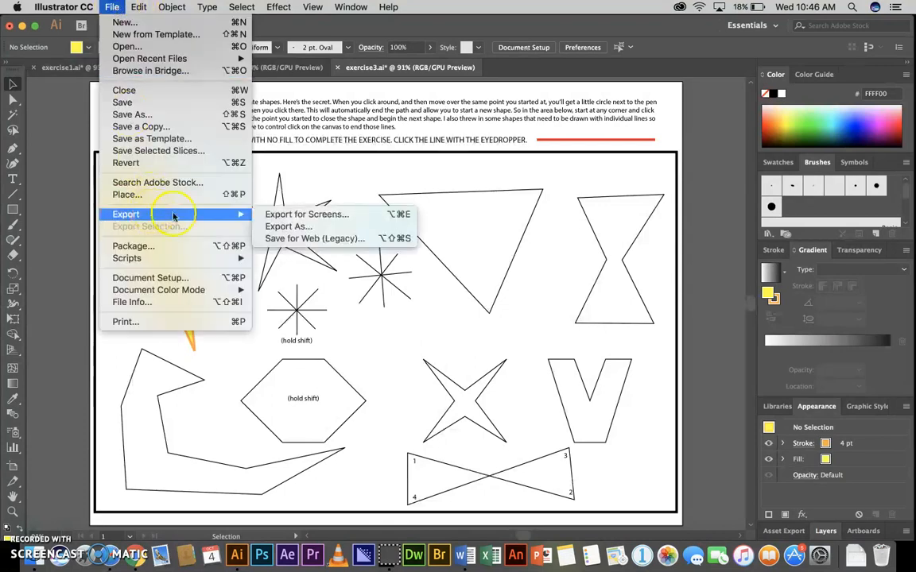
pyautogui.click(302, 238)
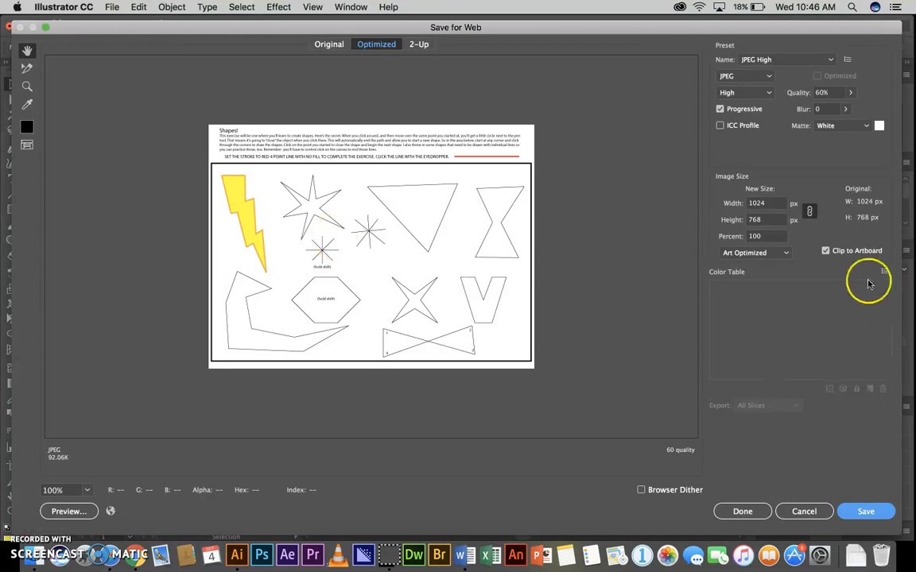
pyautogui.click(766, 219)
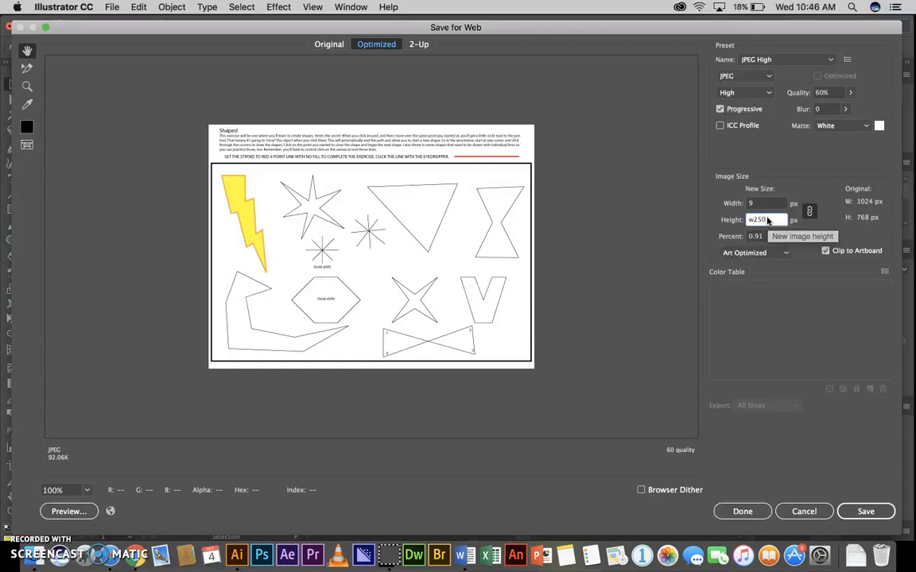
pyautogui.press('BackSpace')
pyautogui.press('BackSpace')
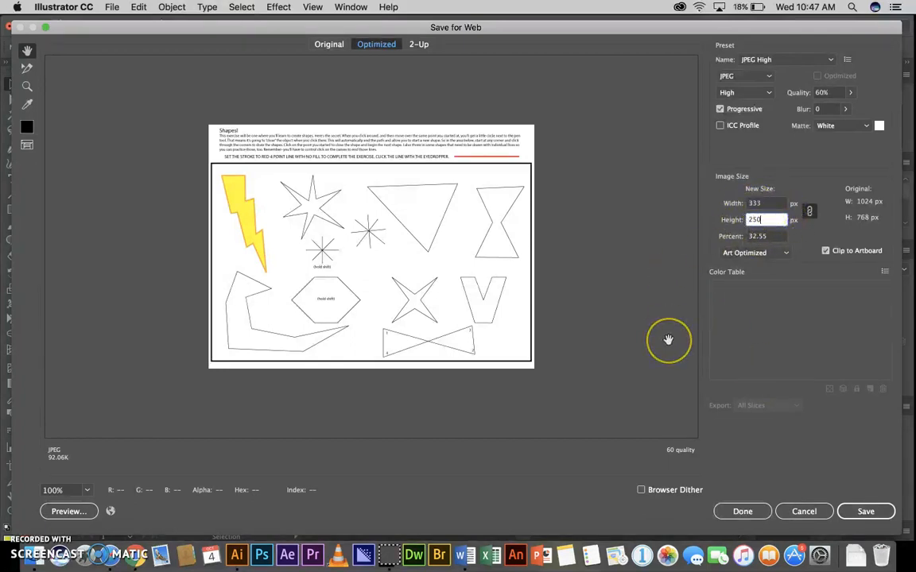
pyautogui.click(827, 512)
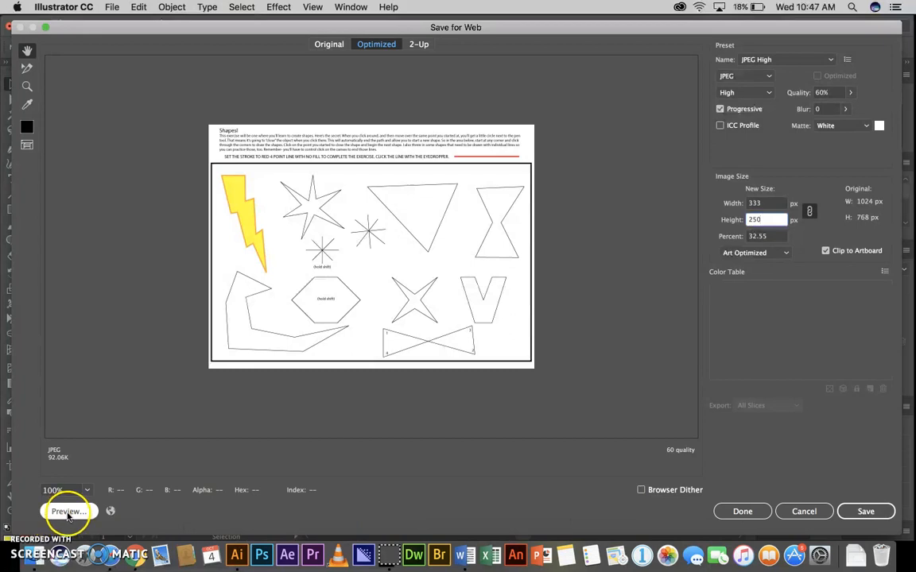
pyautogui.click(6, 562)
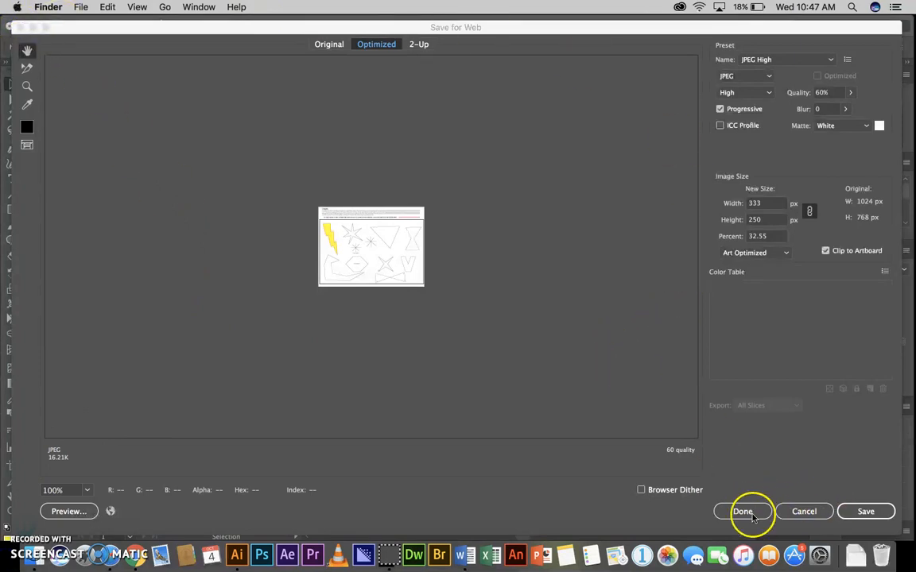
pyautogui.click(817, 513)
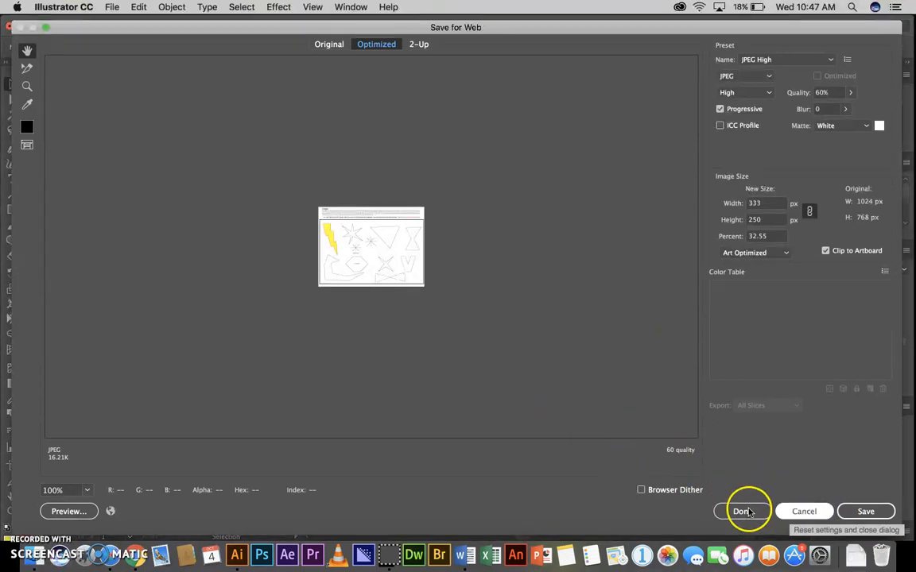
pyautogui.click(807, 511)
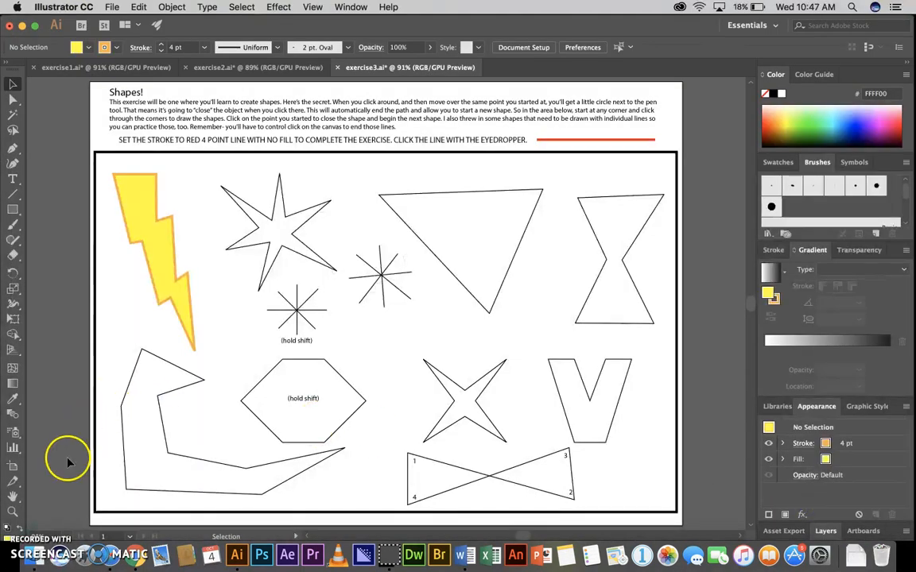